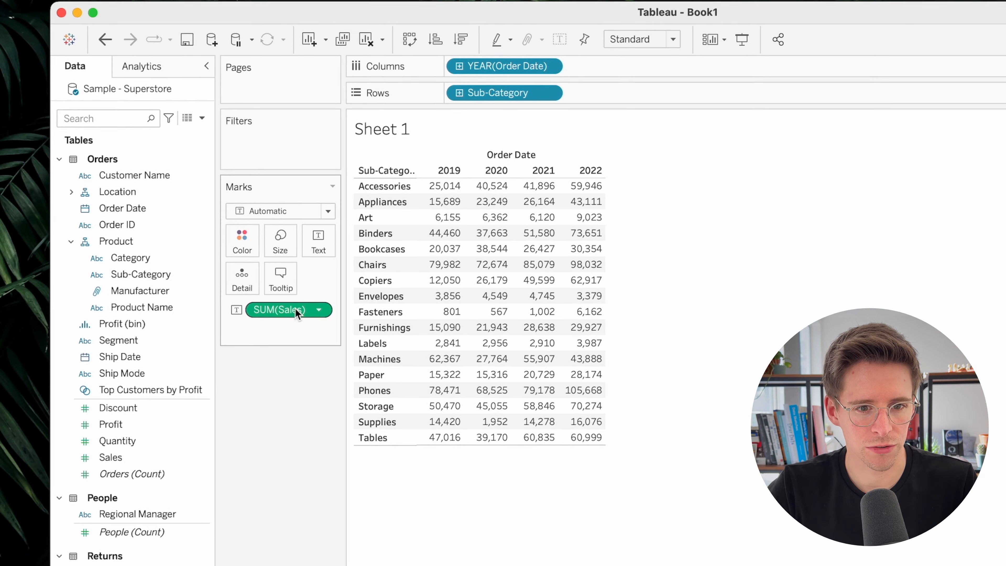
Turn the Sales measure in the table into a Rank quick table calculation computed using Sub-Category.
{"action": "right_click", "coordinate": [301, 325]}
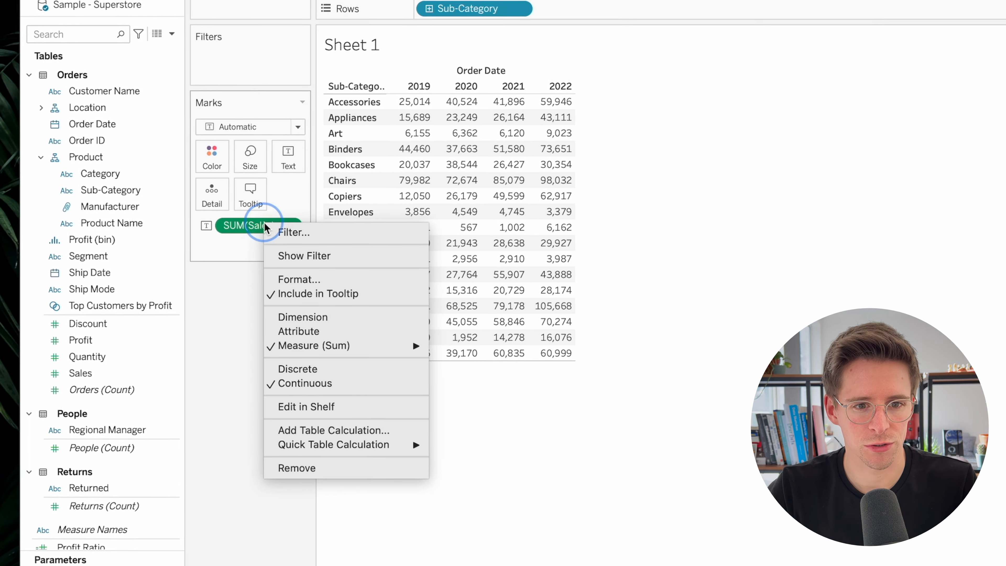
{"action": "mouse_move", "coordinate": [331, 431]}
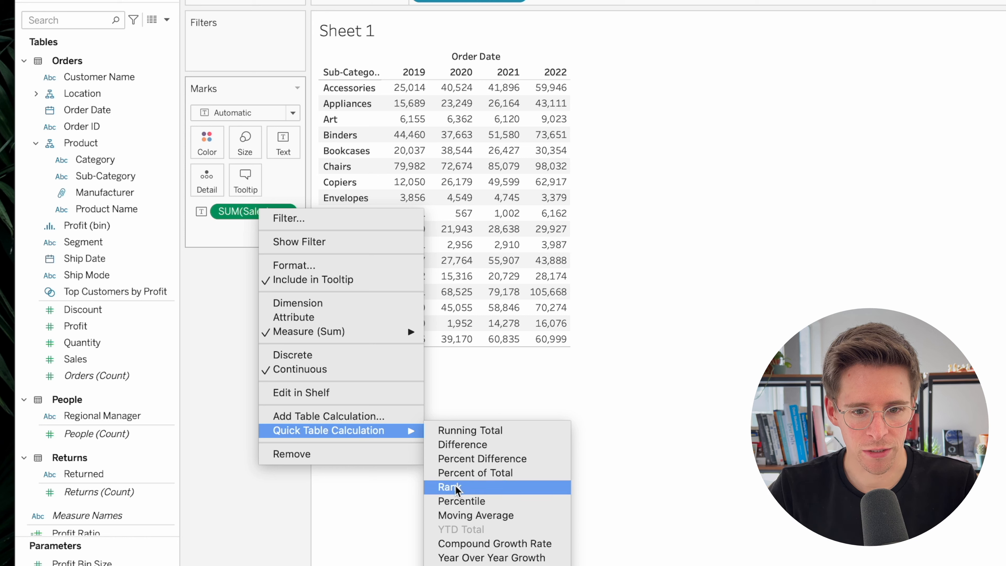
{"action": "left_click", "coordinate": [477, 488]}
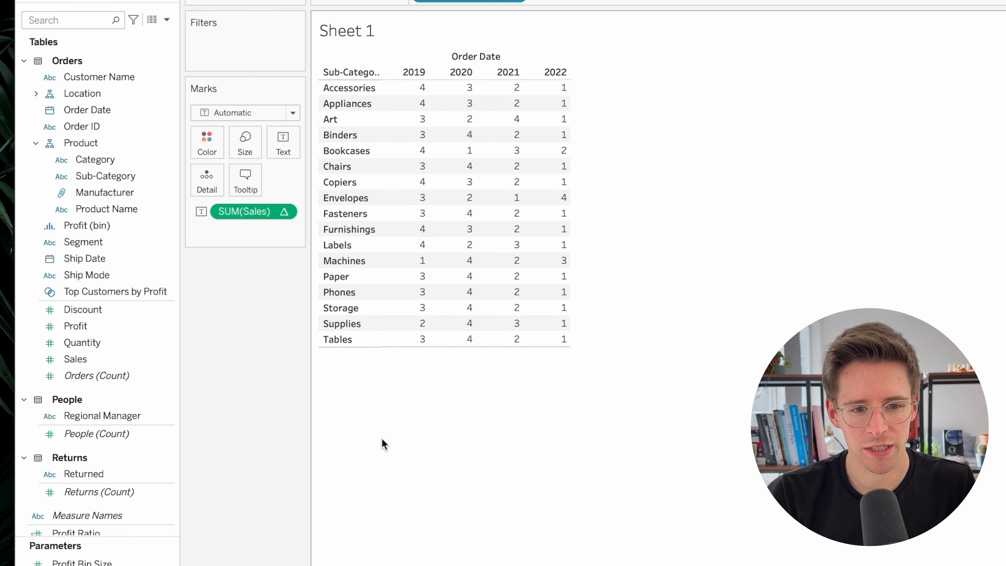
{"action": "right_click", "coordinate": [254, 212]}
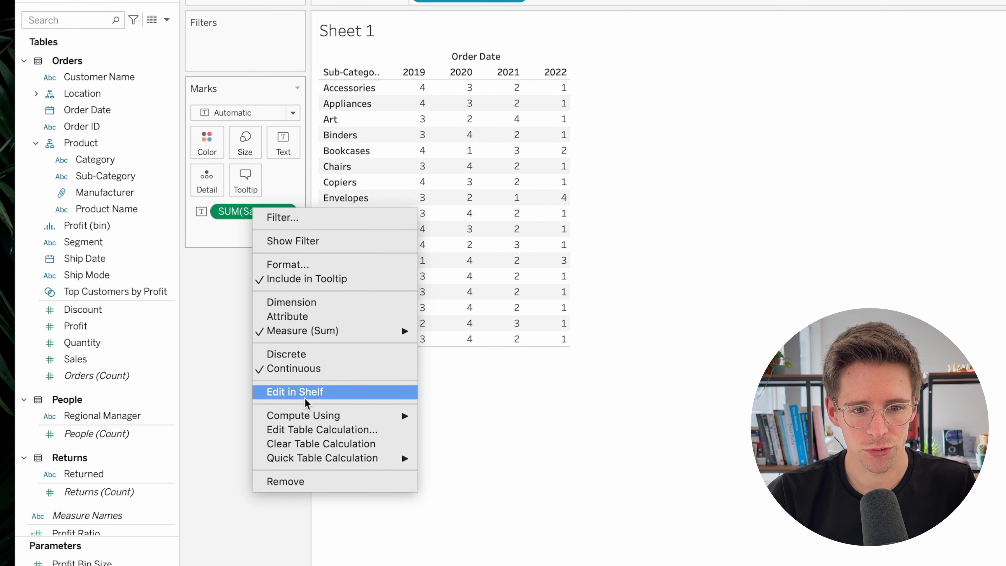
{"action": "mouse_move", "coordinate": [325, 418]}
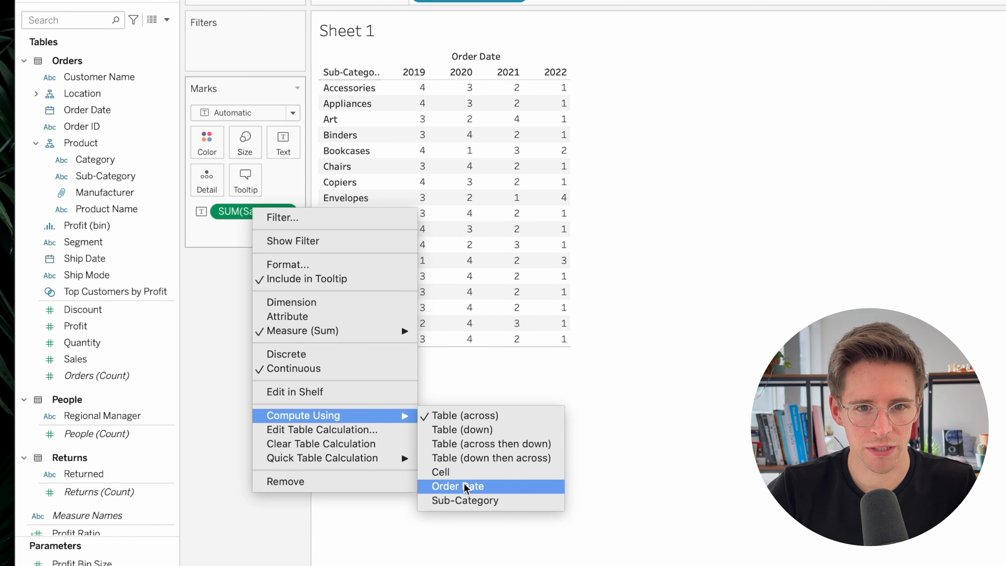
{"action": "left_click", "coordinate": [460, 501]}
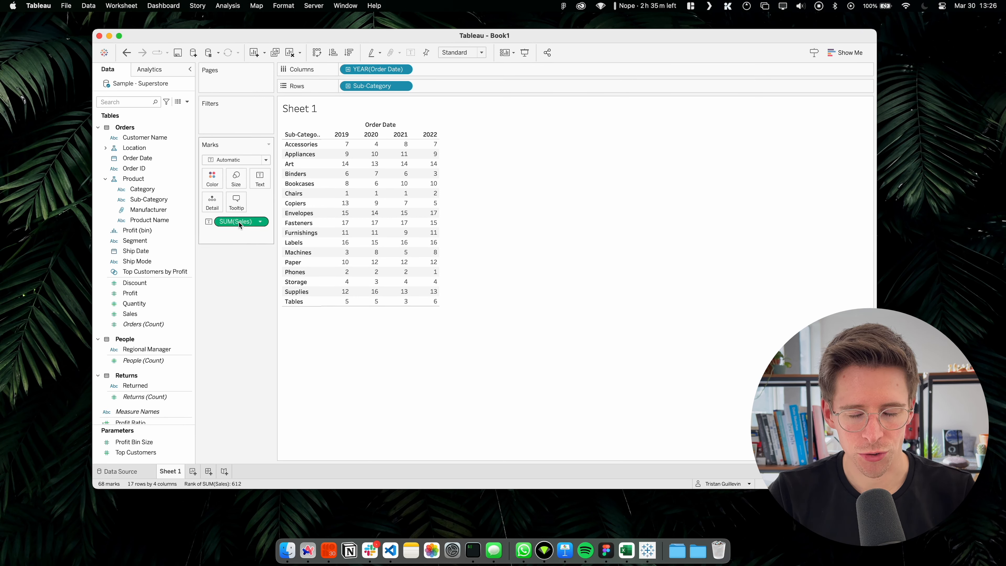
Filter the sheet by the Sales rank, keeping the range of values from 1 to 15.
{"action": "left_click_drag", "start_coordinate": [239, 225], "coordinate": [236, 167]}
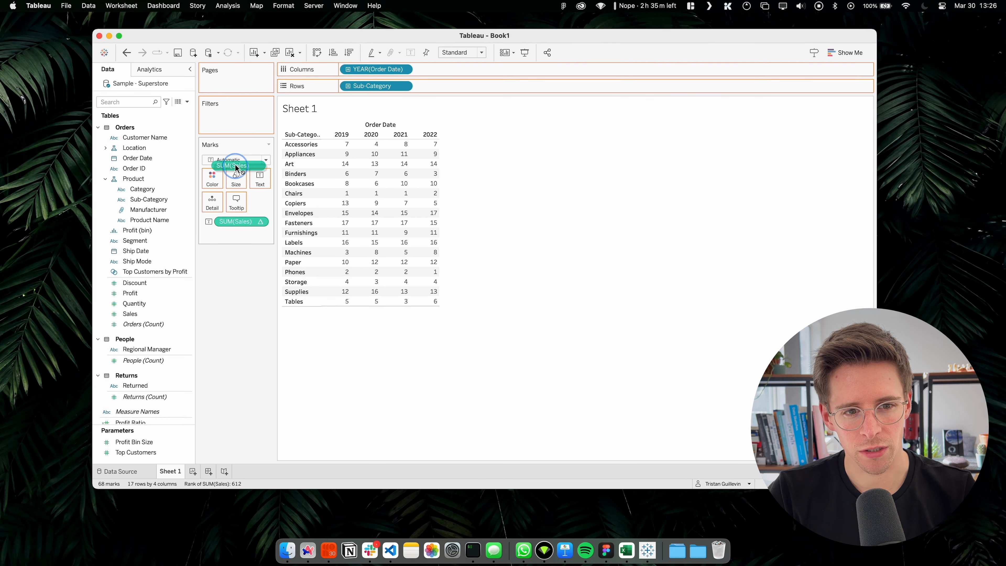
{"action": "left_click_drag", "start_coordinate": [233, 118], "coordinate": [232, 117]}
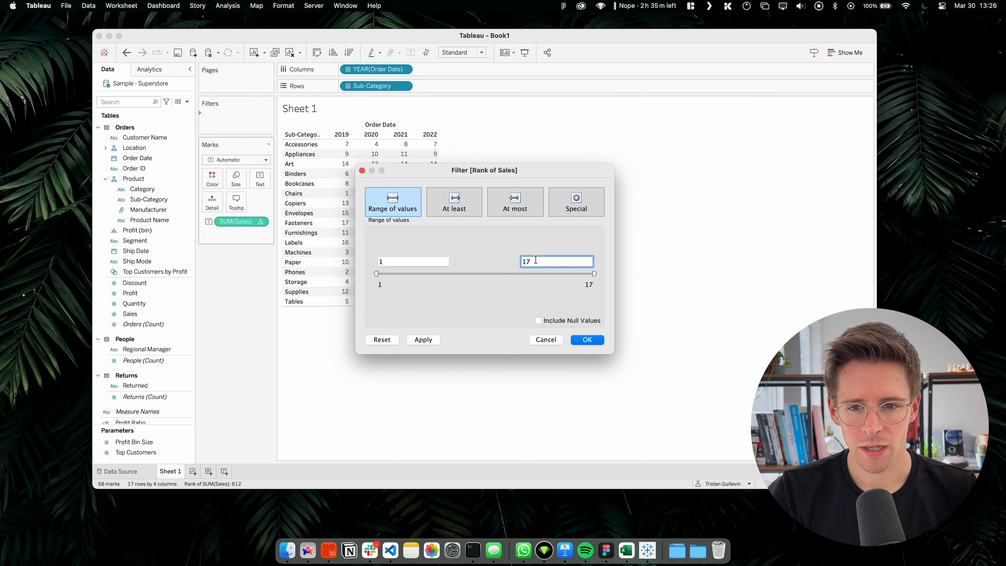
{"action": "key", "text": "BackSpace"}
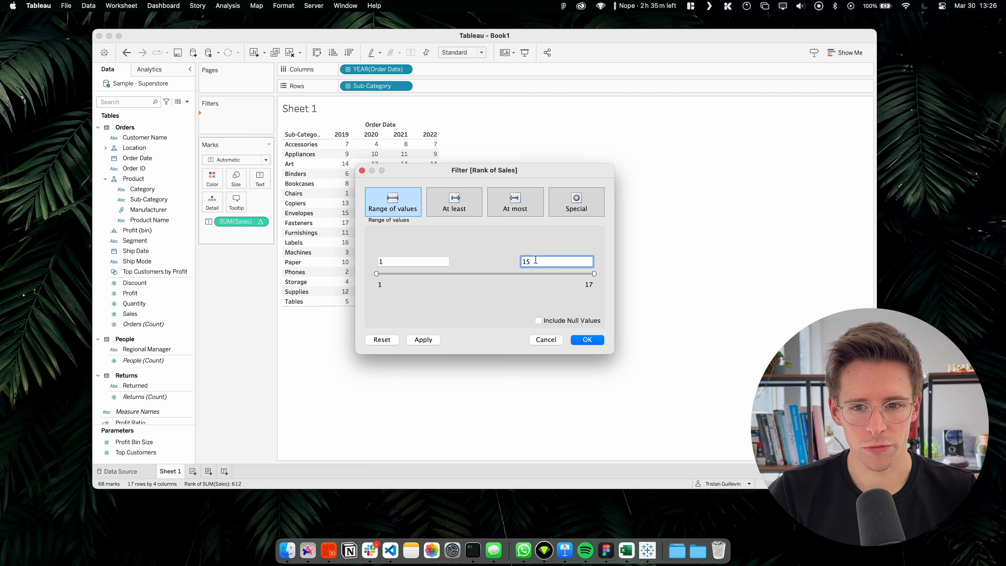
{"action": "key", "text": "Return"}
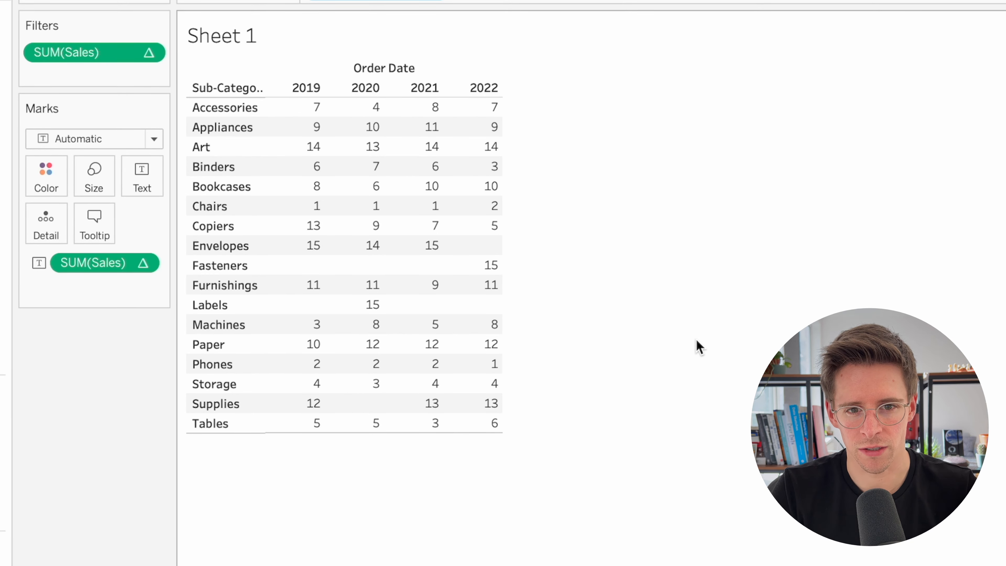
View the sheet's summary data and download it to the Downloads folder as "Sub Category Rank".
{"action": "right_click", "coordinate": [476, 250]}
{"action": "left_click", "coordinate": [511, 295]}
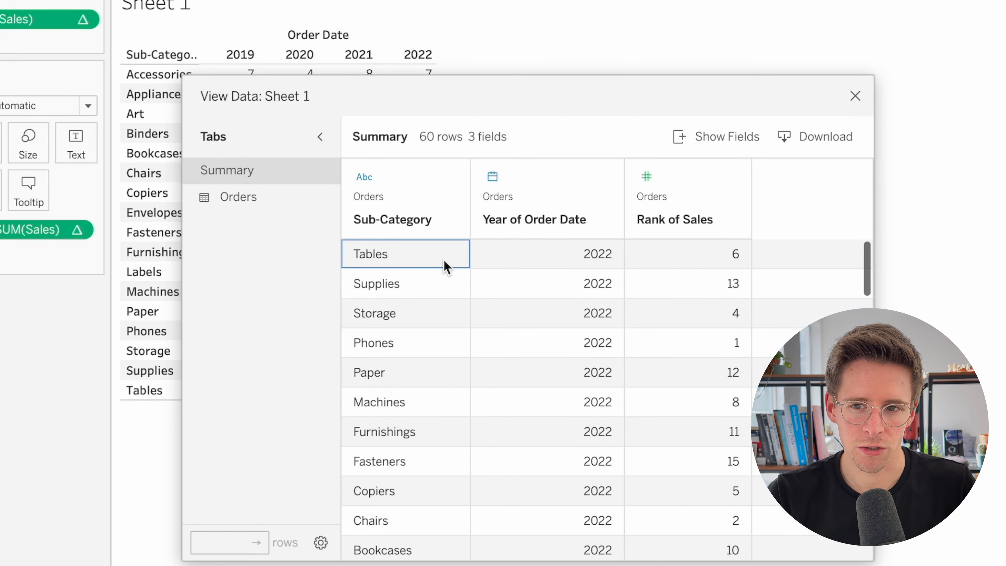
{"action": "left_click", "coordinate": [789, 136]}
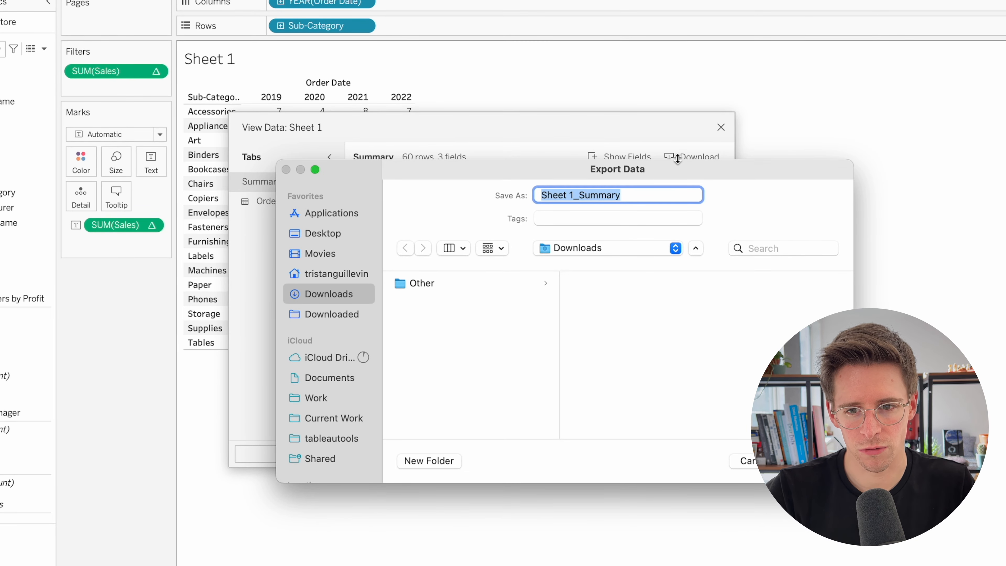
{"action": "type", "text": "Sub Category Rank"}
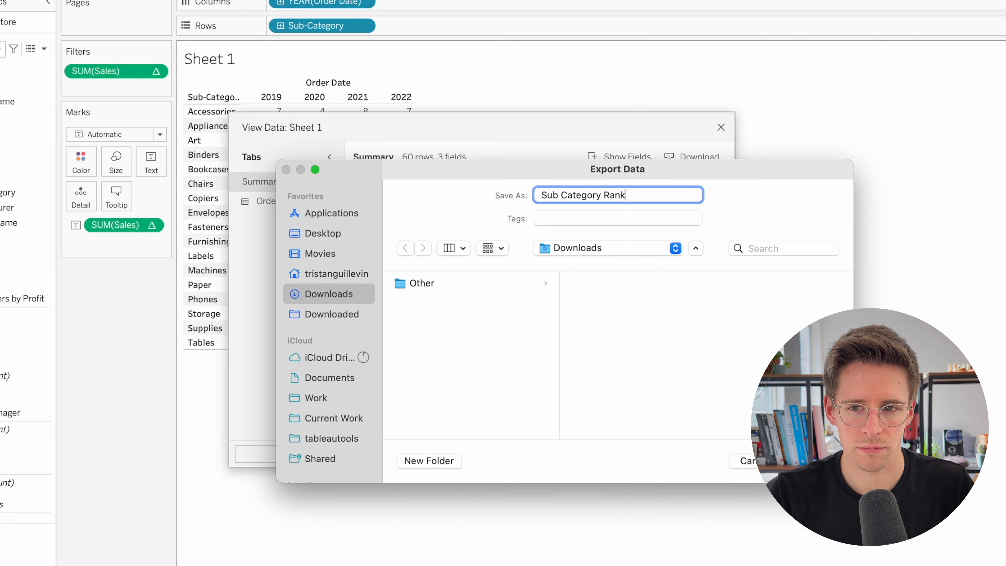
{"action": "key", "text": "Return"}
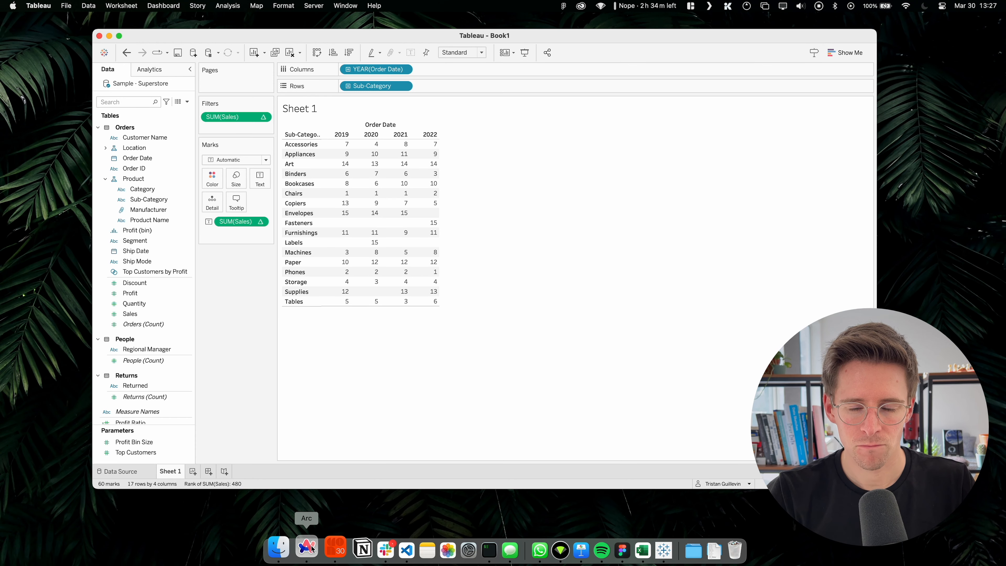
Switch to the Arc browser, go to tools.ladataviz.com in a new tab and open the Bump chart generator.
{"action": "left_click", "coordinate": [312, 548]}
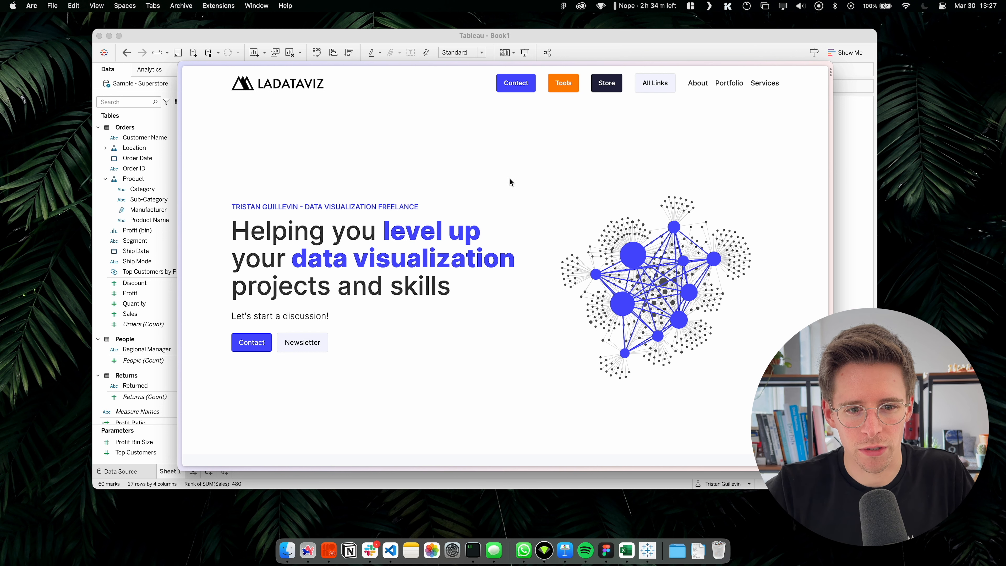
{"action": "key", "text": "super+t"}
{"action": "type", "text": "tool"}
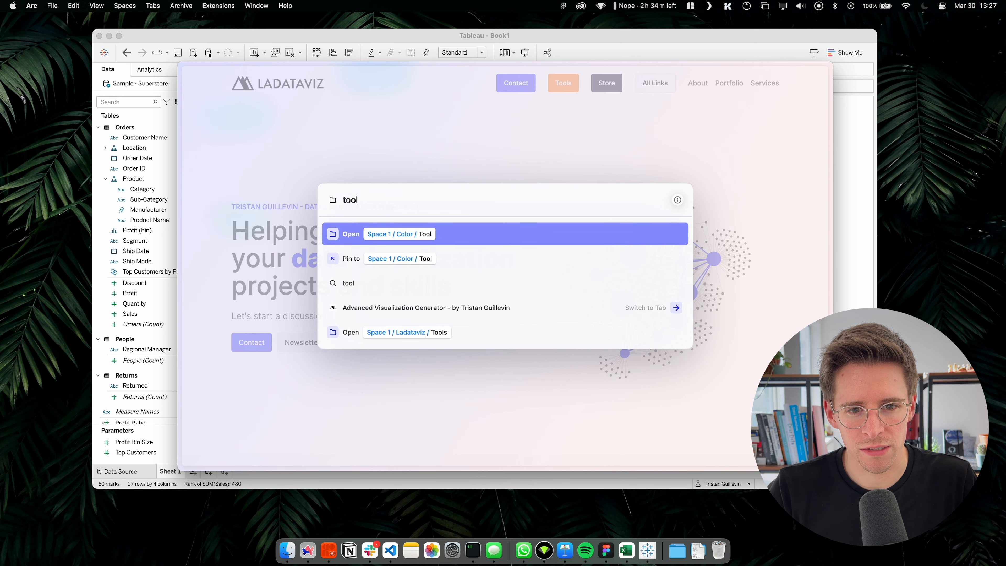
{"action": "type", "text": "s.lad"}
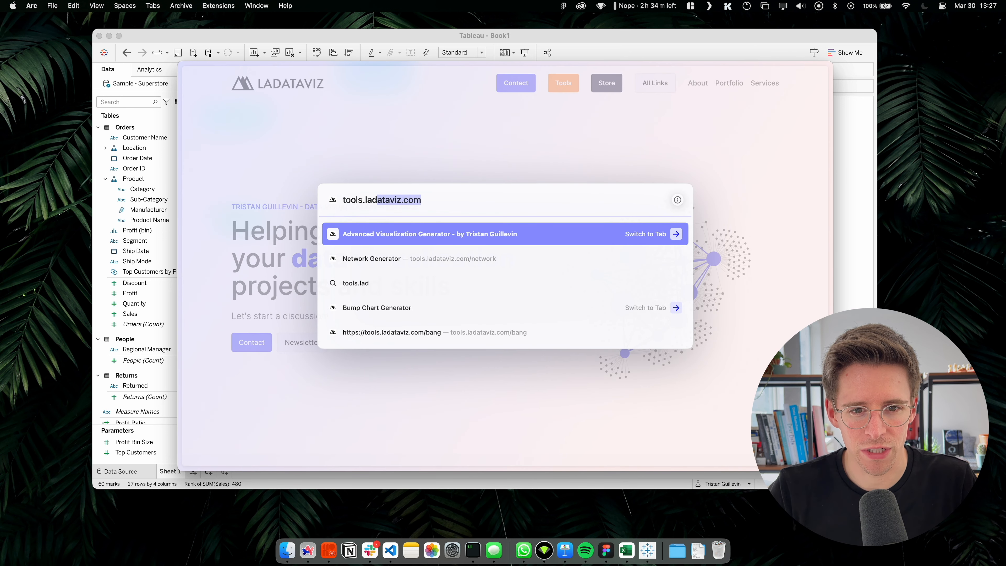
{"action": "type", "text": "ataviz.com"}
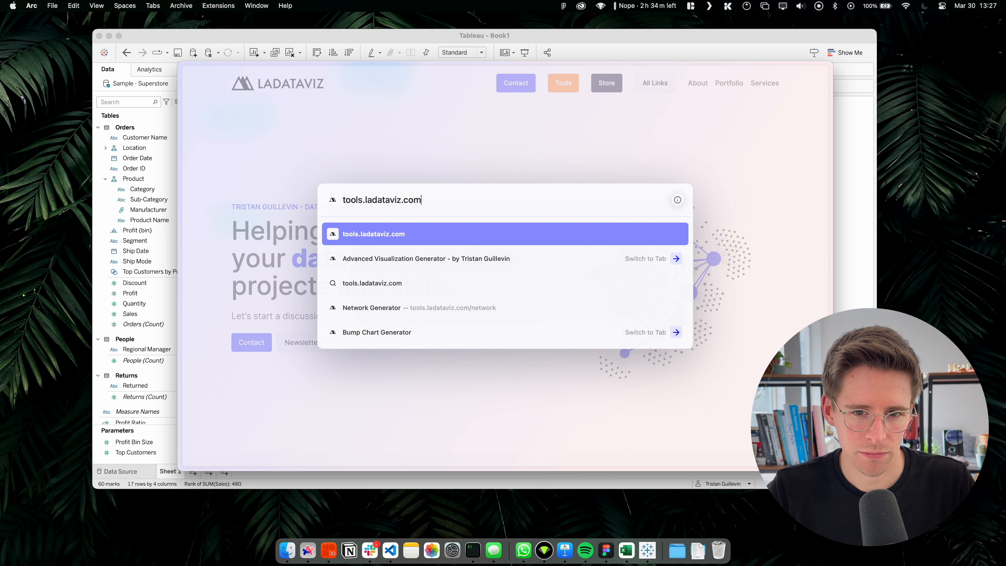
{"action": "key", "text": "Return"}
{"action": "scroll", "coordinate": [401, 191], "scroll_direction": "down", "scroll_amount": 5}
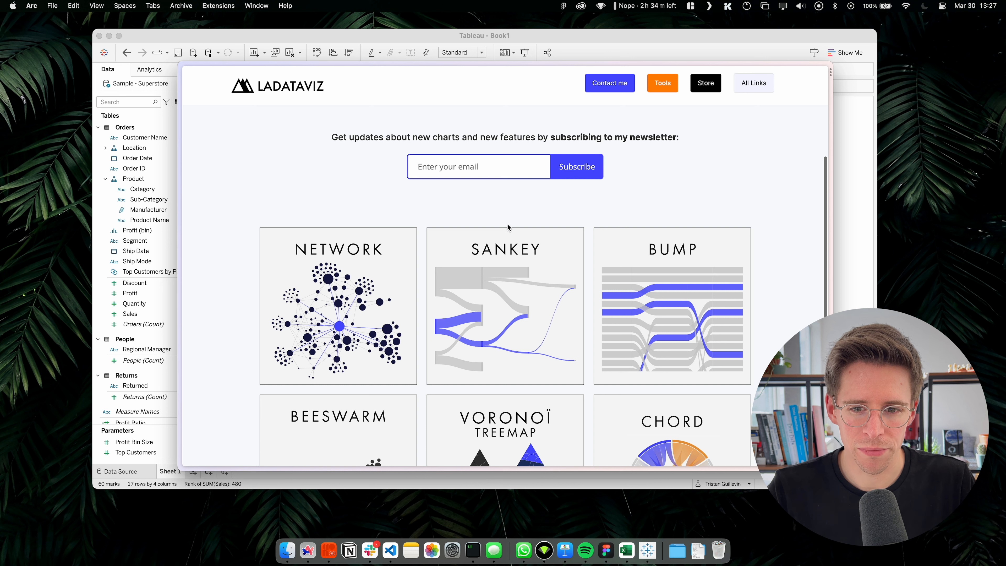
{"action": "left_click", "coordinate": [623, 274]}
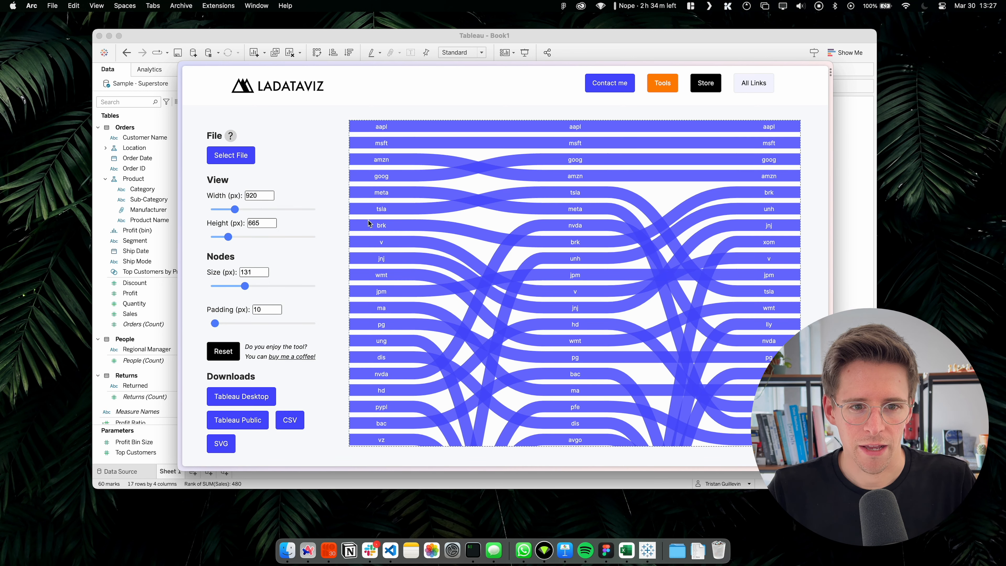
Try a chart view 845 px wide and 770 px high with adjusted node settings, and reset the generator.
{"action": "left_click_drag", "start_coordinate": [235, 209], "coordinate": [232, 239]}
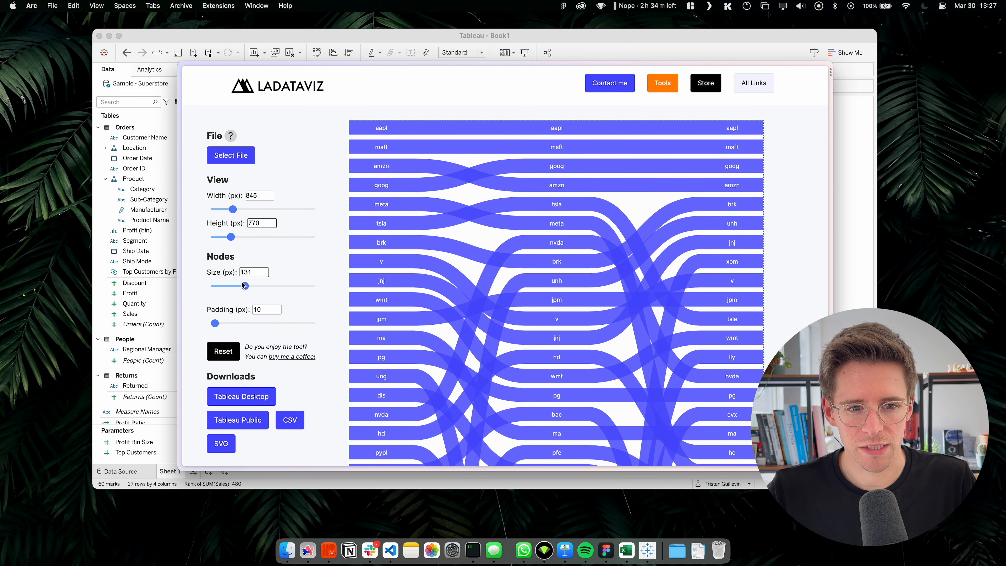
{"action": "mouse_move", "coordinate": [243, 285]}
{"action": "left_mouse_down"}
{"action": "mouse_move", "coordinate": [278, 284]}
{"action": "mouse_move", "coordinate": [213, 289]}
{"action": "mouse_move", "coordinate": [240, 285]}
{"action": "left_mouse_up"}
{"action": "mouse_move", "coordinate": [215, 324]}
{"action": "left_mouse_down"}
{"action": "mouse_move", "coordinate": [225, 325]}
{"action": "mouse_move", "coordinate": [216, 328]}
{"action": "left_mouse_up"}
{"action": "left_click", "coordinate": [224, 352]}
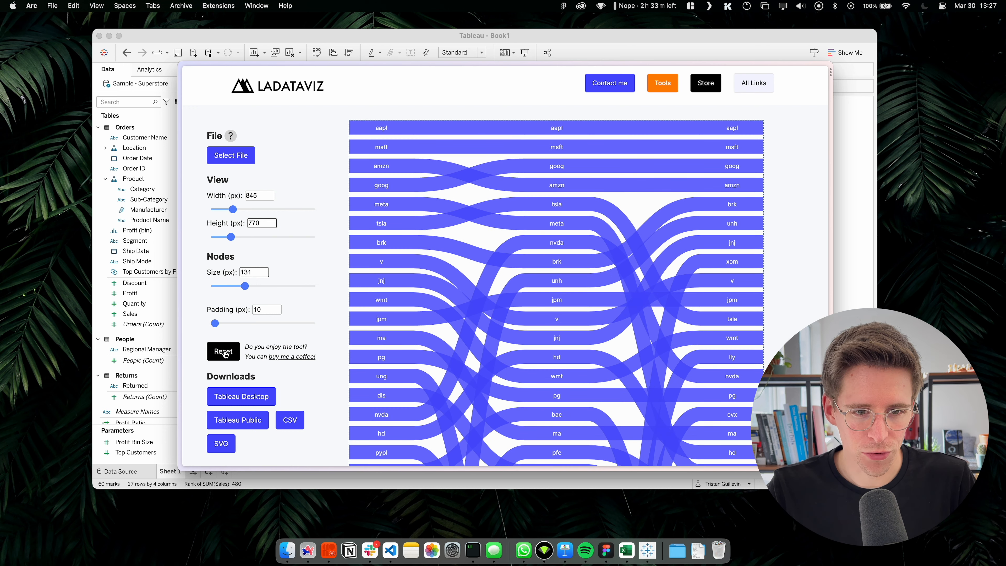
Load the file Sub Category Rank.csv from Downloads into the bump chart generator.
{"action": "left_click", "coordinate": [238, 160]}
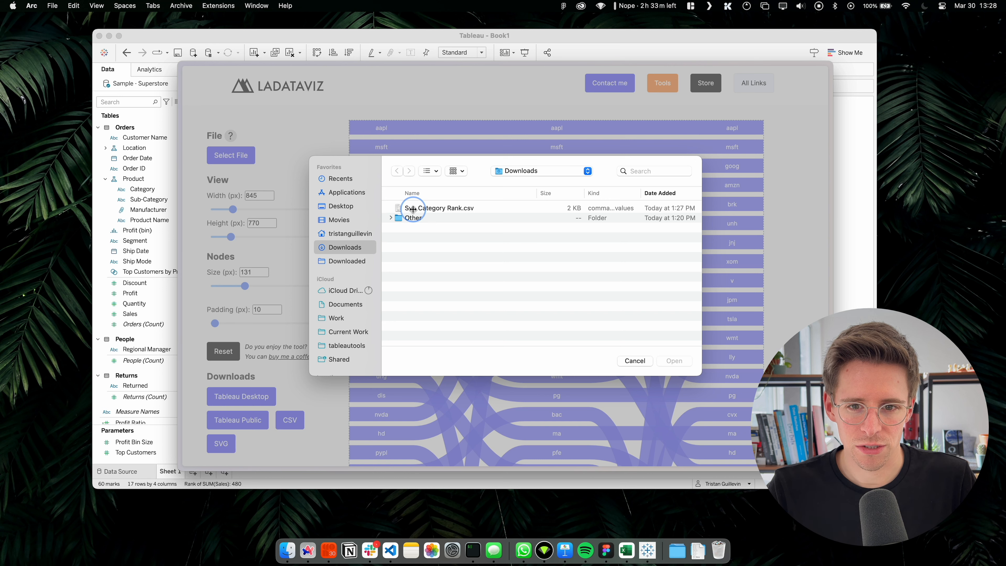
{"action": "left_click", "coordinate": [411, 209]}
{"action": "double_click", "coordinate": [413, 208]}
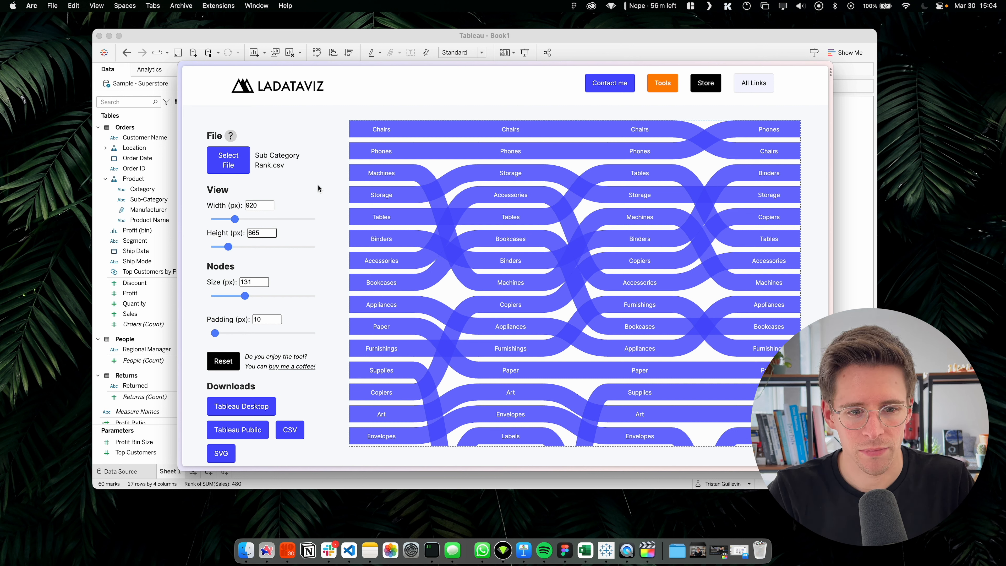
Download the bump chart as a Tableau Desktop workbook and open the downloaded file in Tableau.
{"action": "left_click", "coordinate": [257, 407]}
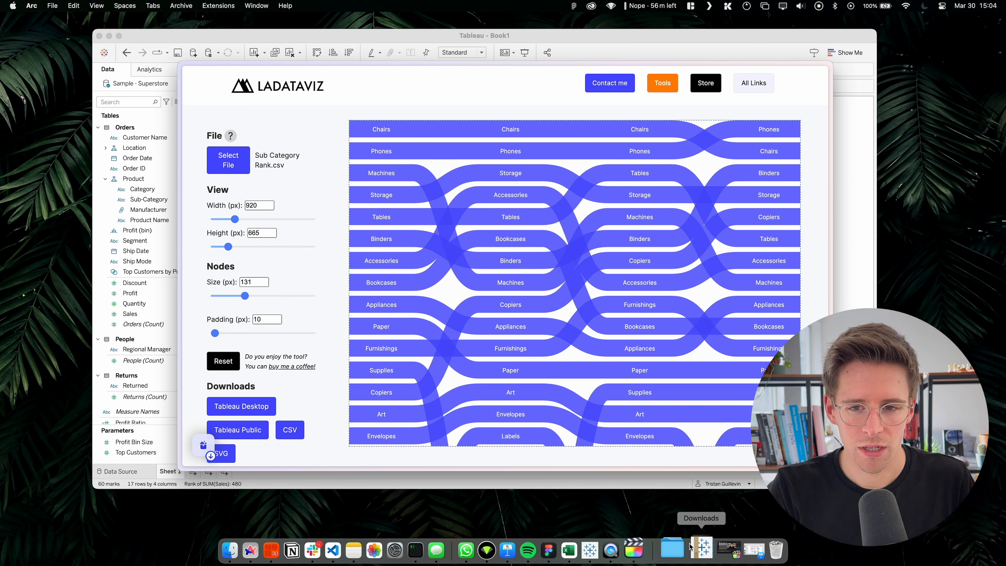
{"action": "left_click", "coordinate": [690, 547]}
{"action": "left_click", "coordinate": [701, 509]}
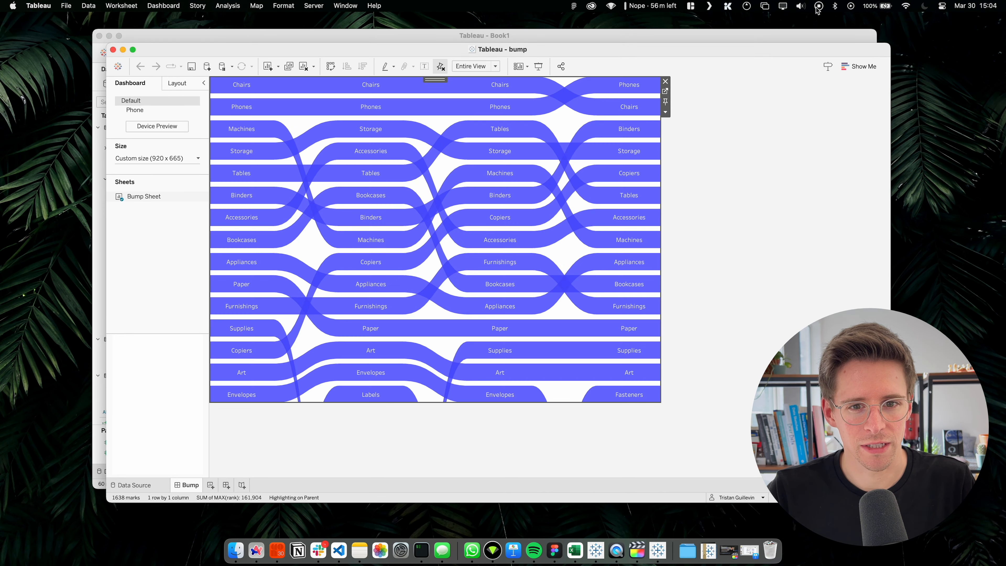
{"action": "left_click", "coordinate": [737, 173]}
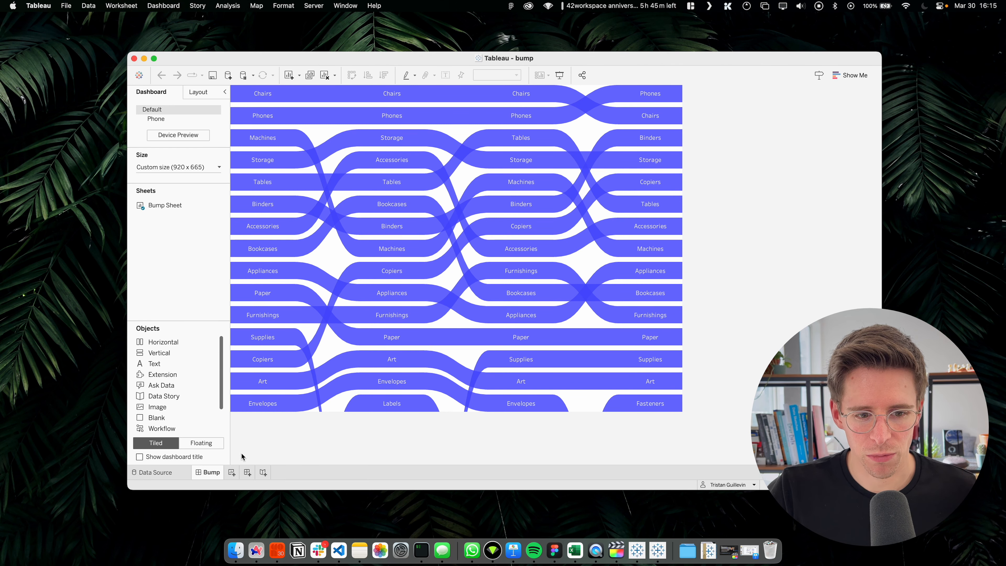
Show the dashboard title and replace its text with "Evolution of the Top 15 Sub-Categories".
{"action": "left_click", "coordinate": [191, 458]}
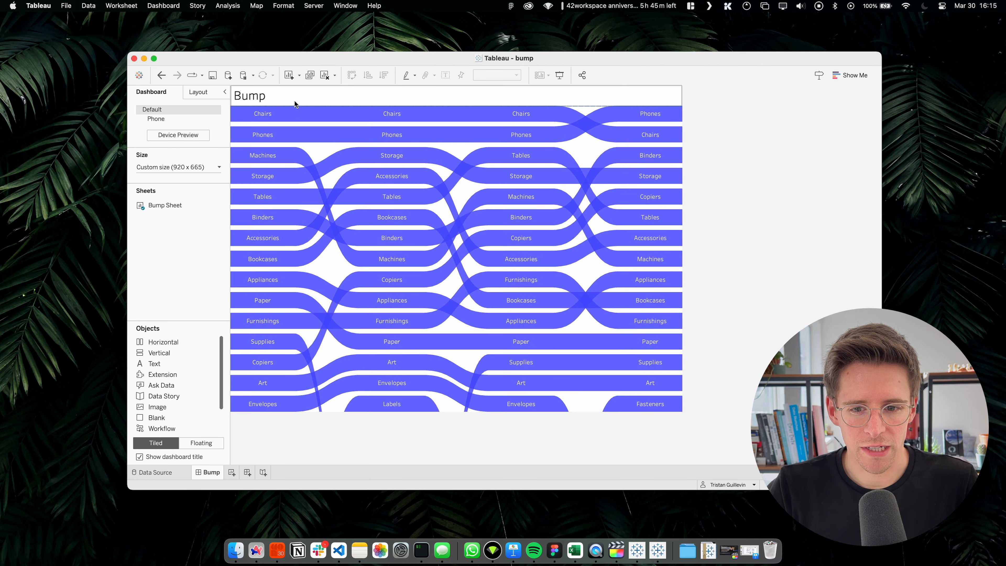
{"action": "left_click", "coordinate": [284, 99]}
{"action": "double_click", "coordinate": [284, 99]}
{"action": "key", "text": "super+a"}
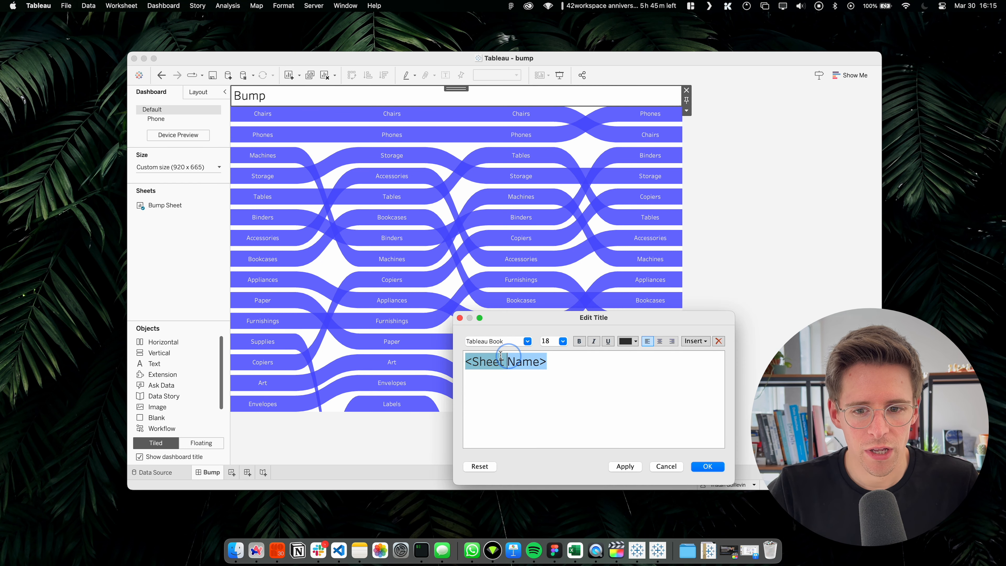
{"action": "type", "text": "Evolution of the Top 14"}
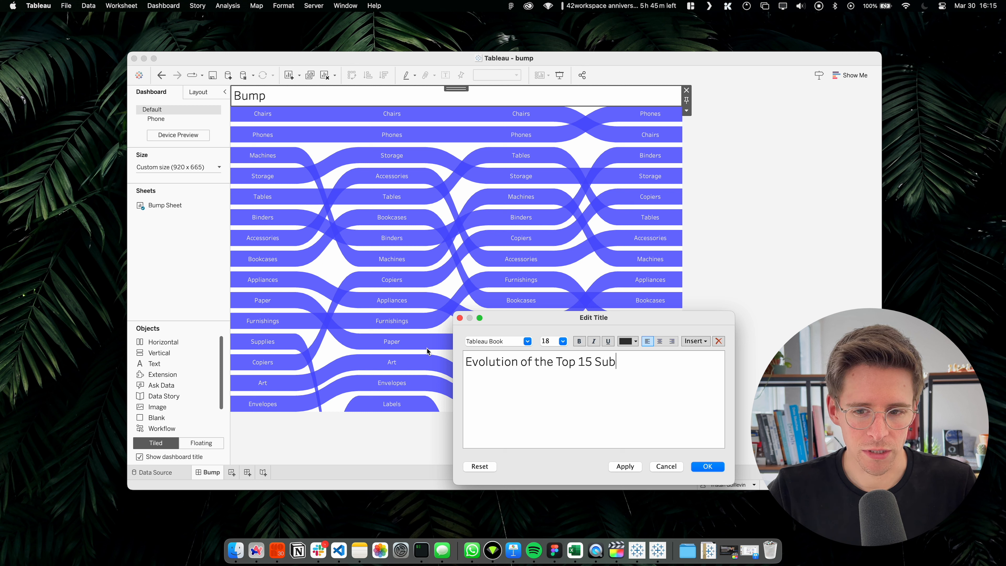
Format the whole dashboard title in Tableau Bold at size 24 and apply the change.
{"action": "key", "text": "super+a"}
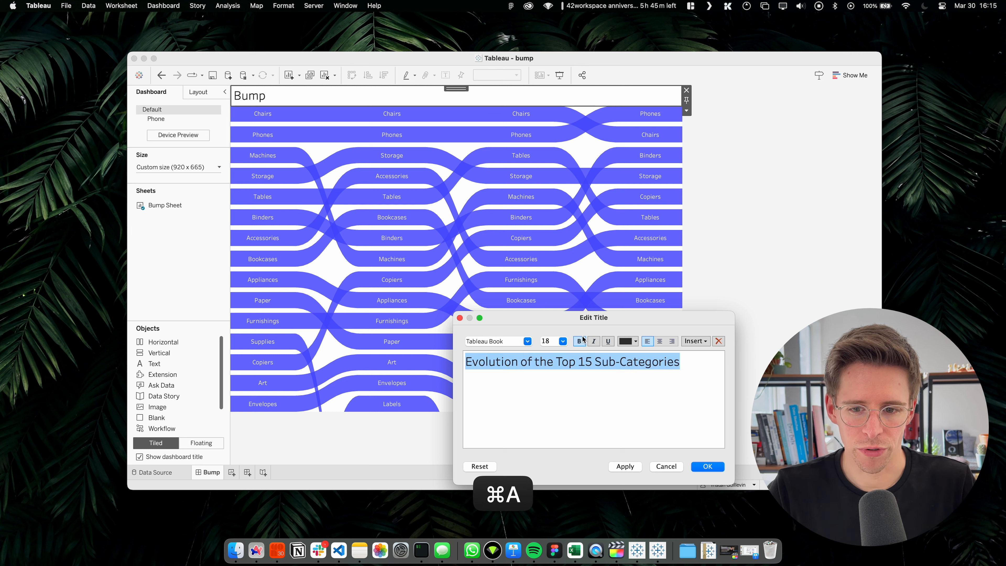
{"action": "left_click", "coordinate": [563, 341]}
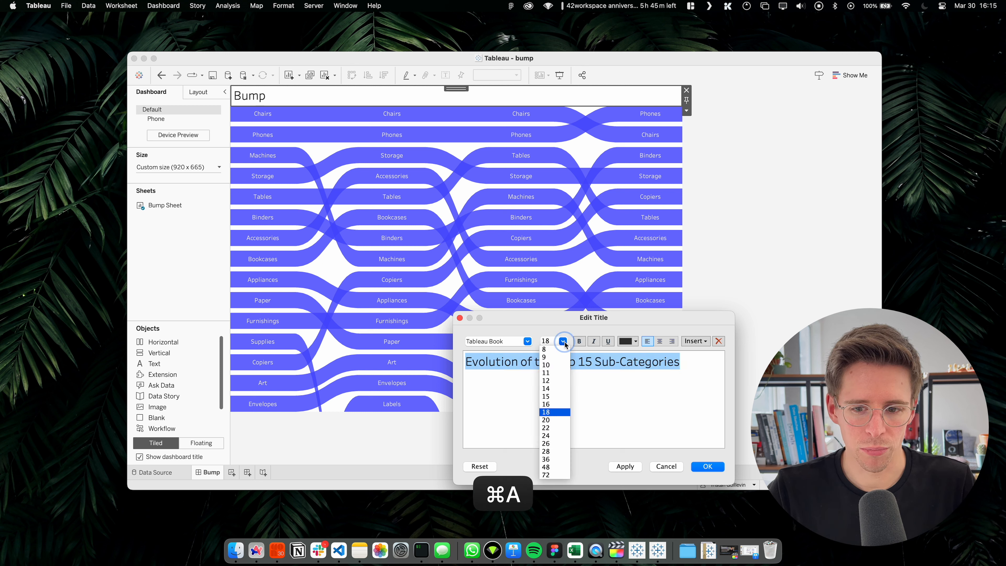
{"action": "left_click", "coordinate": [549, 436]}
{"action": "left_click", "coordinate": [521, 341]}
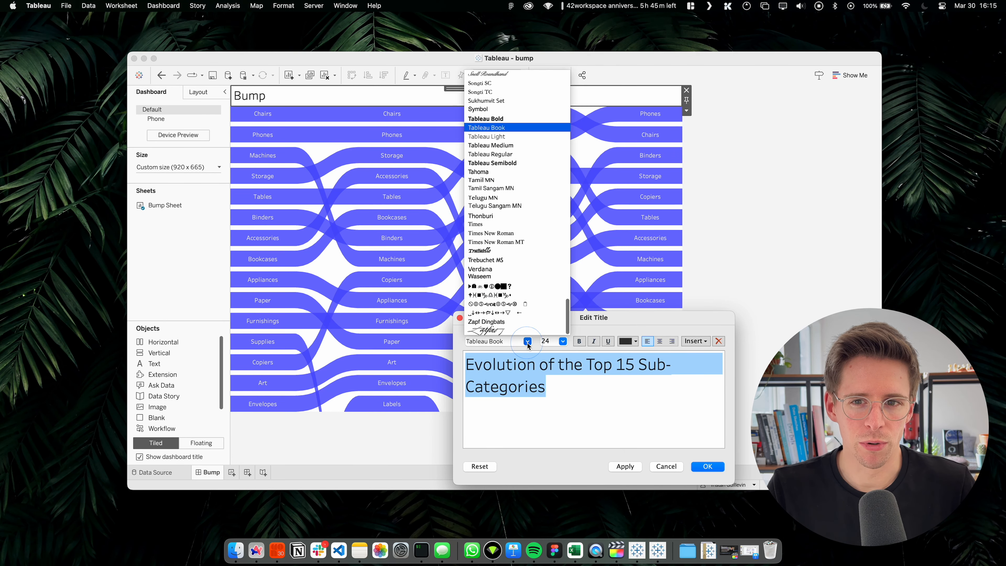
{"action": "left_click", "coordinate": [499, 119]}
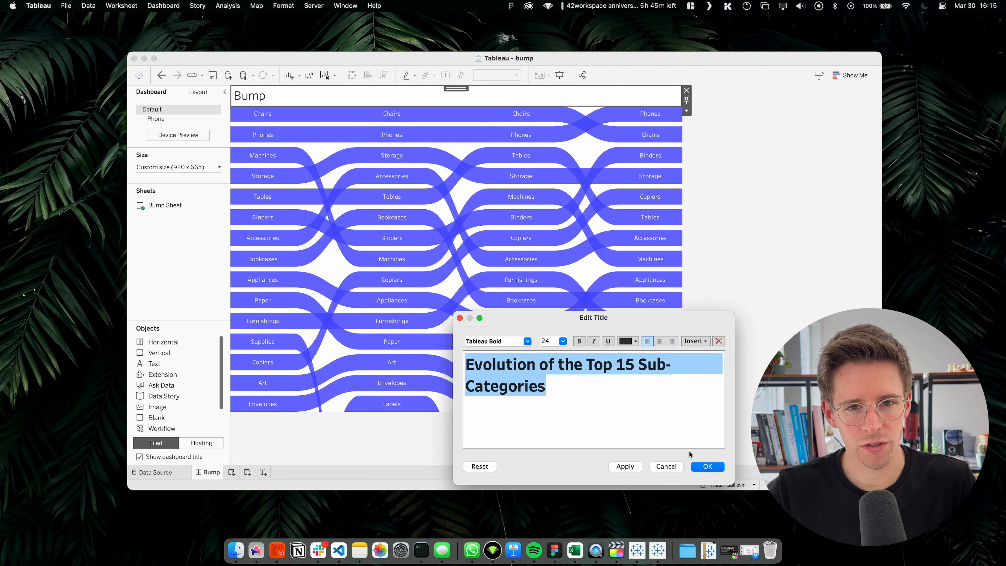
{"action": "left_click", "coordinate": [704, 466]}
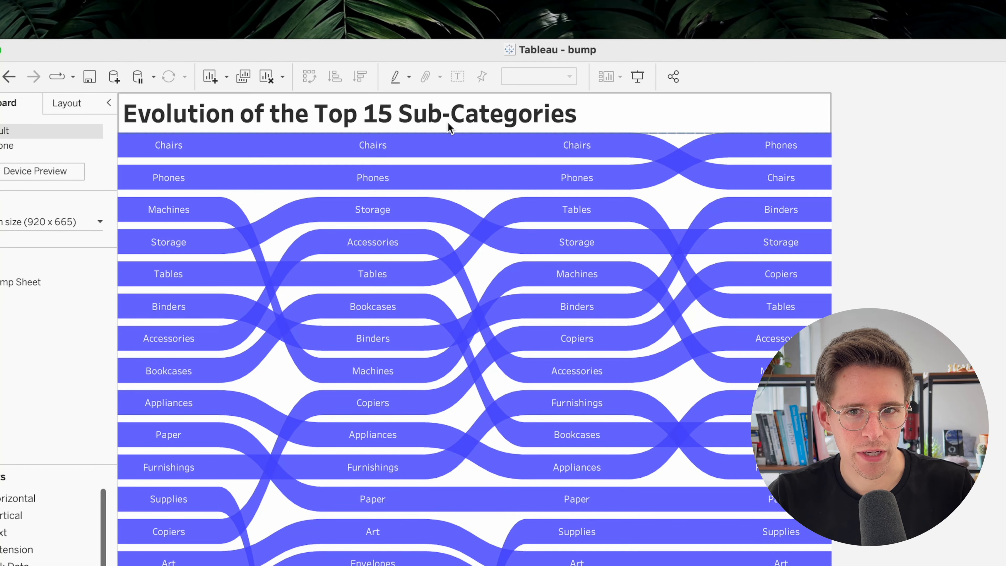
Set the inner padding of the dashboard's vertical container to 20 on all sides.
{"action": "left_click", "coordinate": [453, 110]}
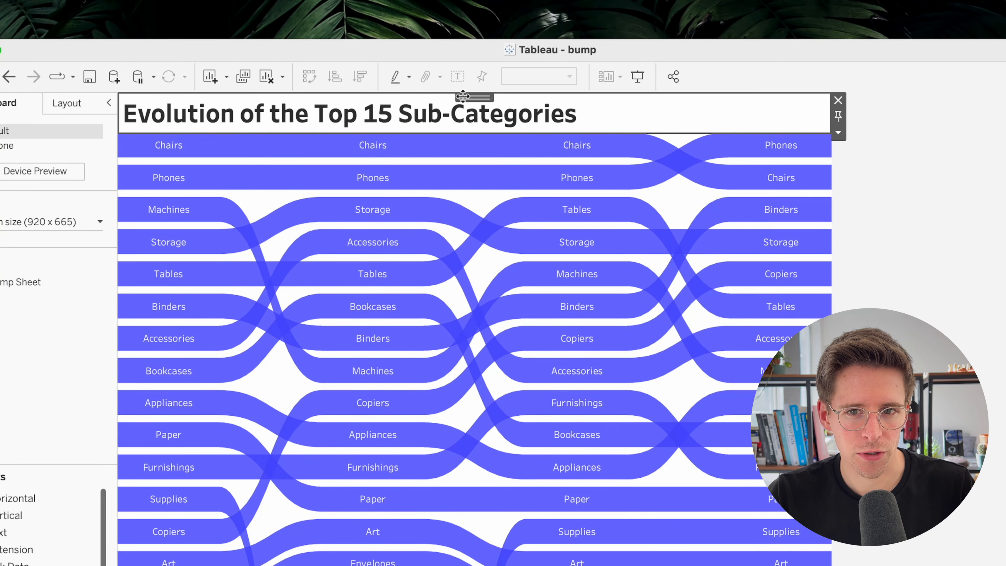
{"action": "double_click", "coordinate": [471, 97]}
{"action": "left_click", "coordinate": [70, 103]}
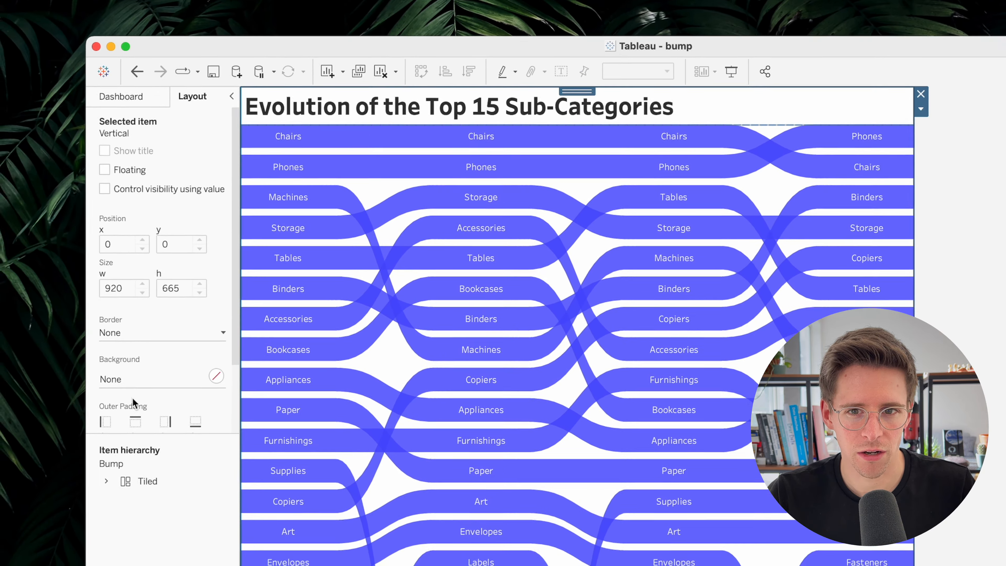
{"action": "scroll", "coordinate": [132, 397], "scroll_direction": "down", "scroll_amount": 3}
{"action": "left_click", "coordinate": [136, 410]}
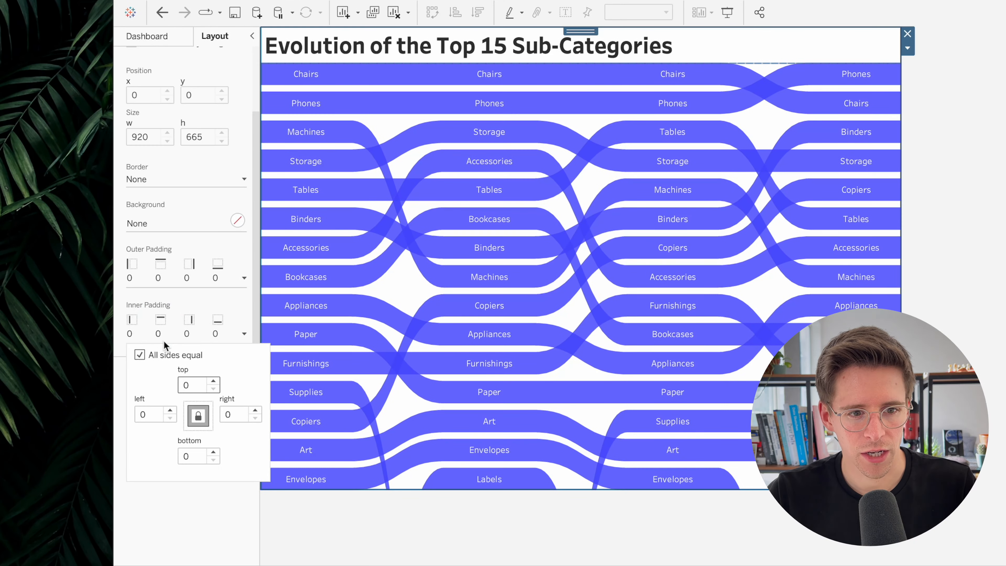
{"action": "type", "text": "2"}
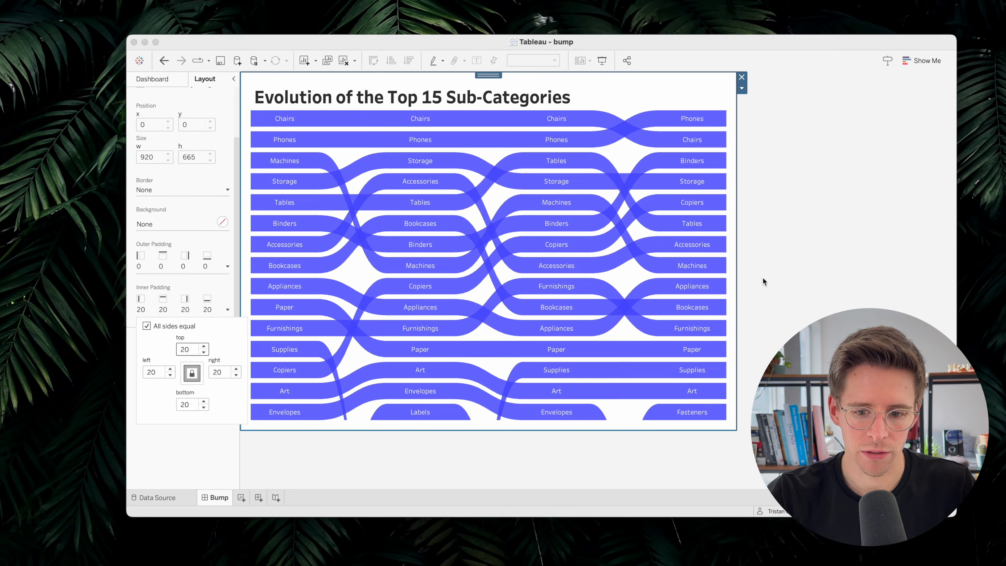
{"action": "left_click", "coordinate": [968, 285]}
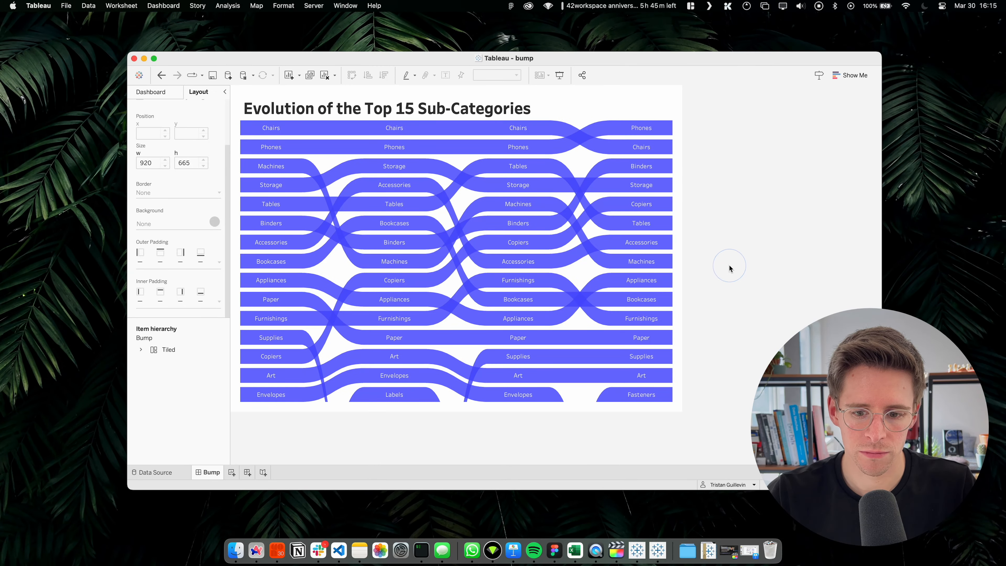
Open the bump chart's worksheet from the dashboard.
{"action": "left_click", "coordinate": [579, 158]}
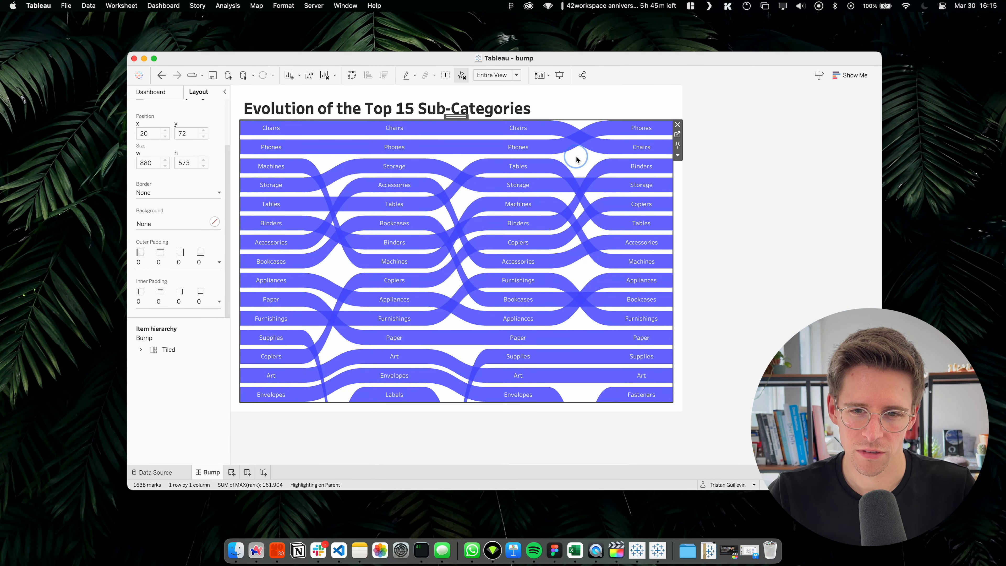
{"action": "left_click", "coordinate": [678, 135]}
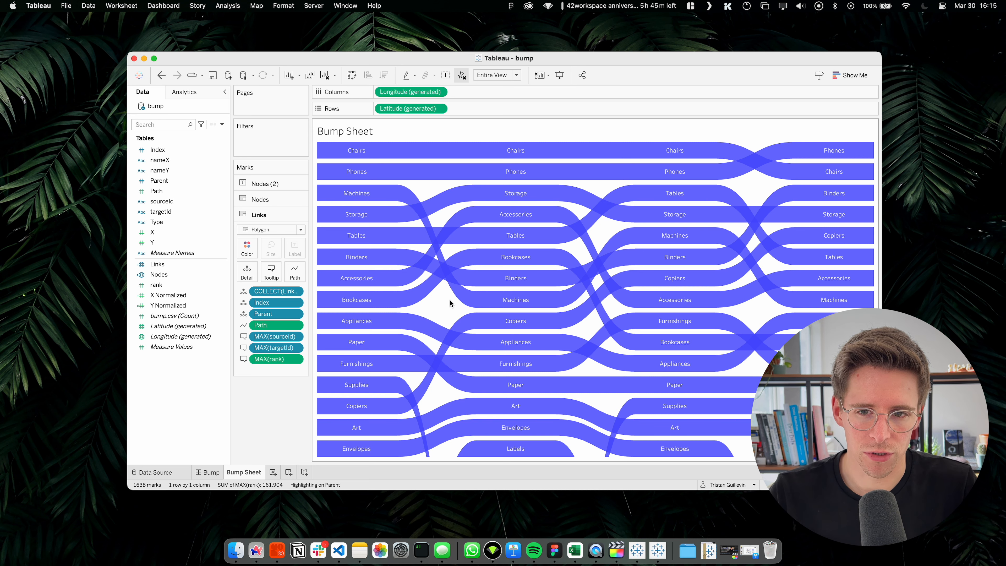
Color both the Links and the Nodes marks by the nameY field.
{"action": "left_click", "coordinate": [182, 161]}
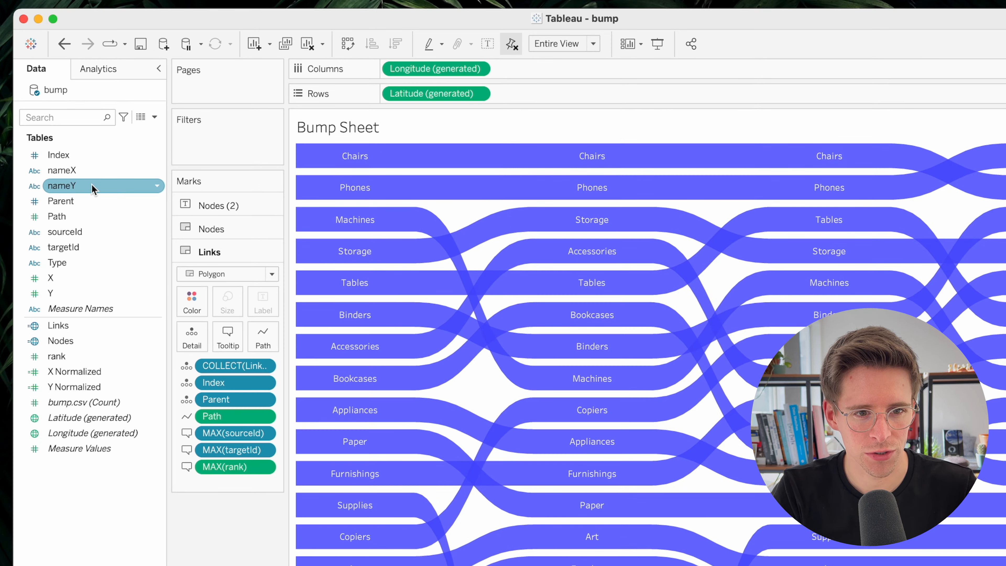
{"action": "left_click_drag", "start_coordinate": [168, 170], "coordinate": [241, 256]}
{"action": "left_click_drag", "start_coordinate": [194, 308], "coordinate": [193, 308]}
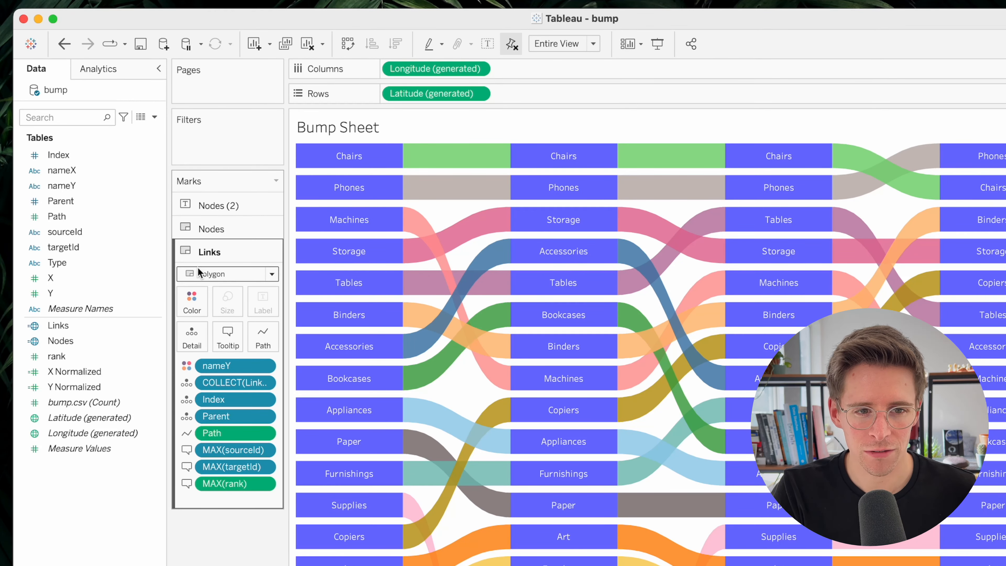
{"action": "left_click", "coordinate": [190, 228]}
{"action": "left_click_drag", "start_coordinate": [134, 186], "coordinate": [193, 282]}
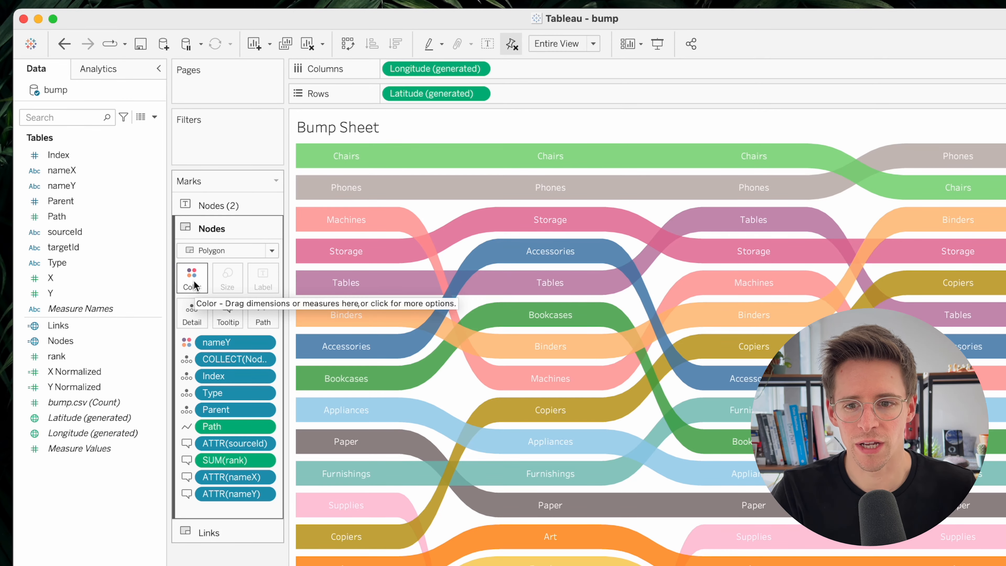
{"action": "key", "text": "super+z"}
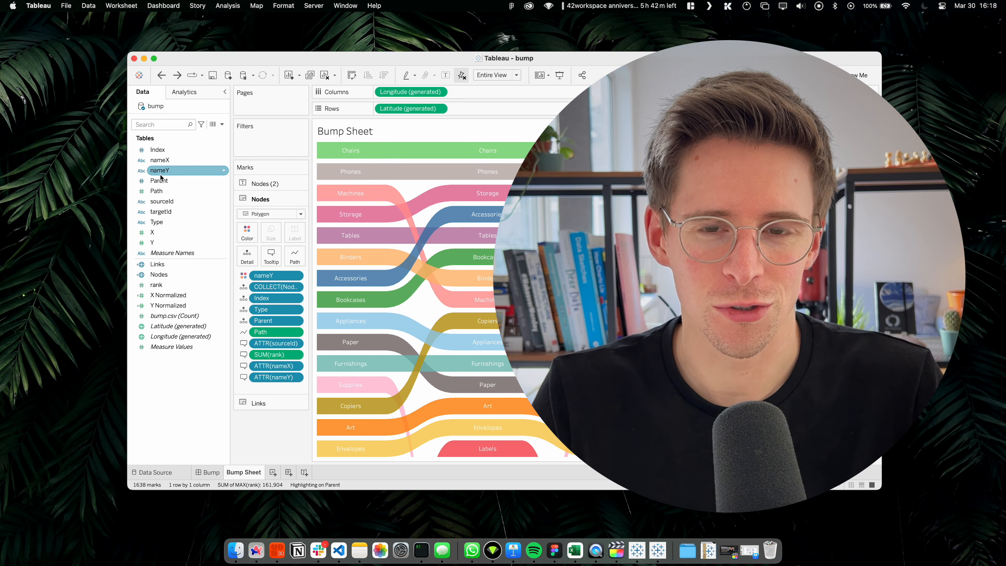
Start a group on the nameY field and group Binders, Copiers and Phones under the name "up".
{"action": "right_click", "coordinate": [164, 171]}
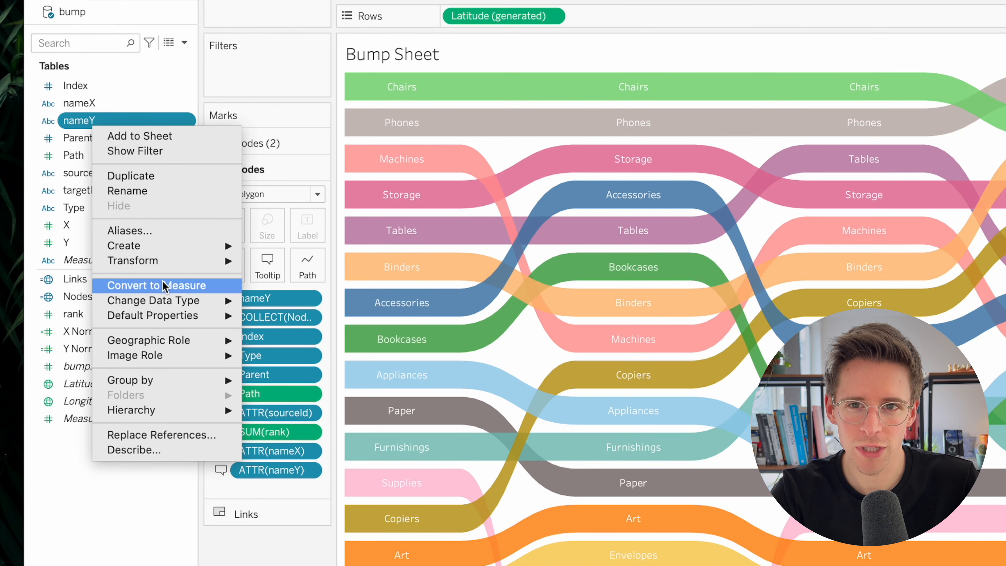
{"action": "mouse_move", "coordinate": [186, 245]}
{"action": "left_click", "coordinate": [276, 264]}
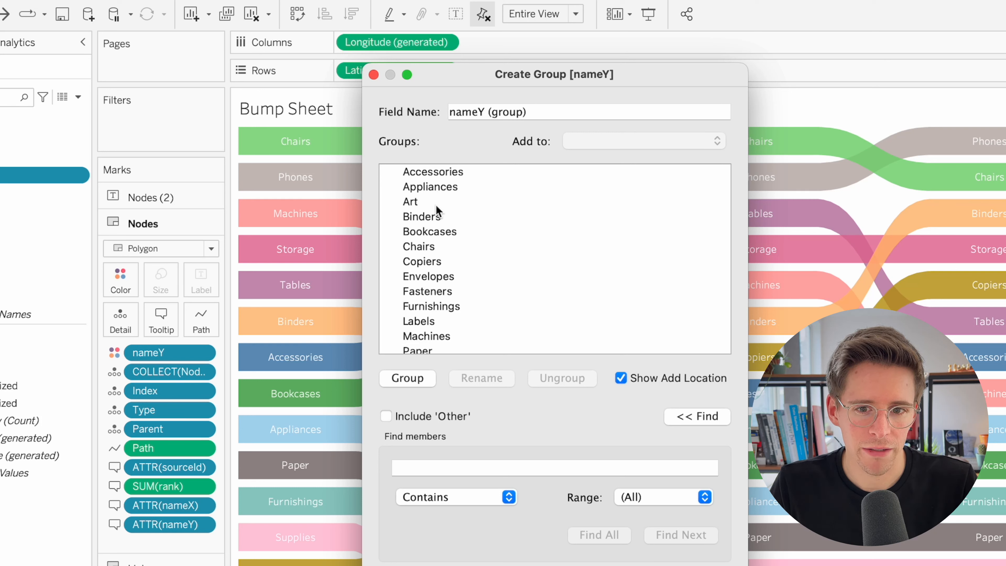
{"action": "left_click", "coordinate": [427, 216]}
{"action": "left_click", "coordinate": [425, 265], "text": "super"}
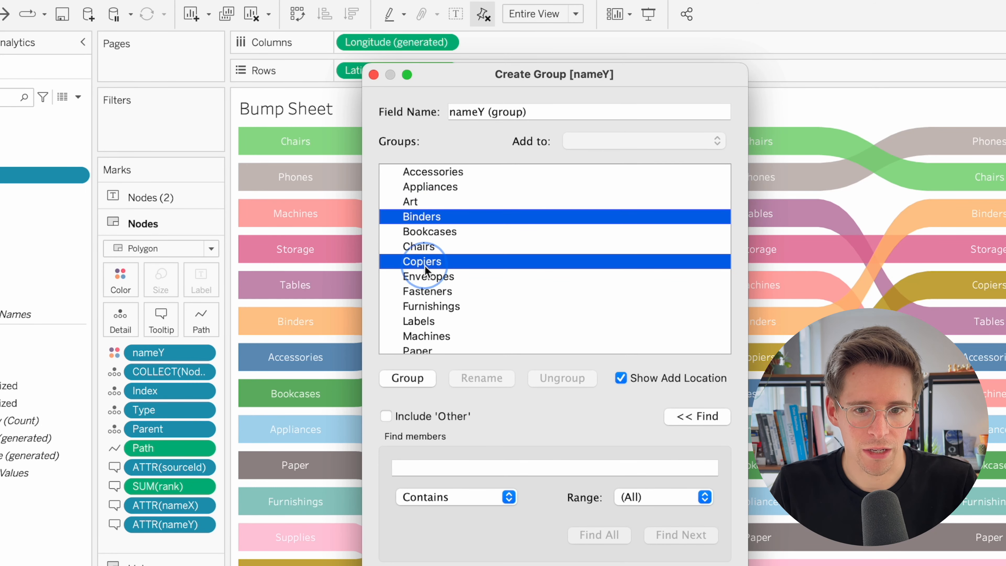
{"action": "scroll", "coordinate": [425, 288], "scroll_direction": "down", "scroll_amount": 3}
{"action": "left_click", "coordinate": [419, 314], "text": "super"}
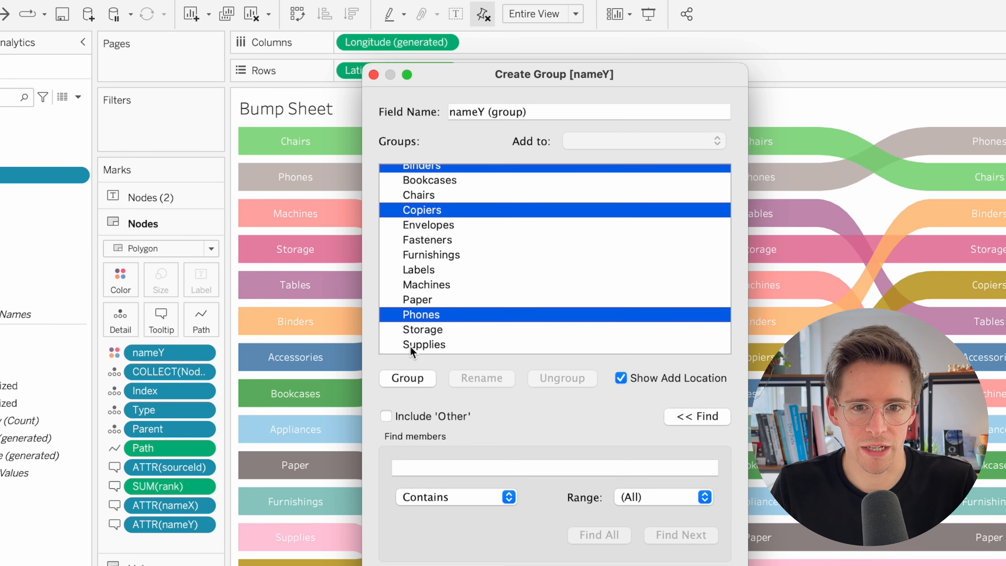
{"action": "left_click", "coordinate": [404, 380]}
{"action": "key", "text": "BackSpace"}
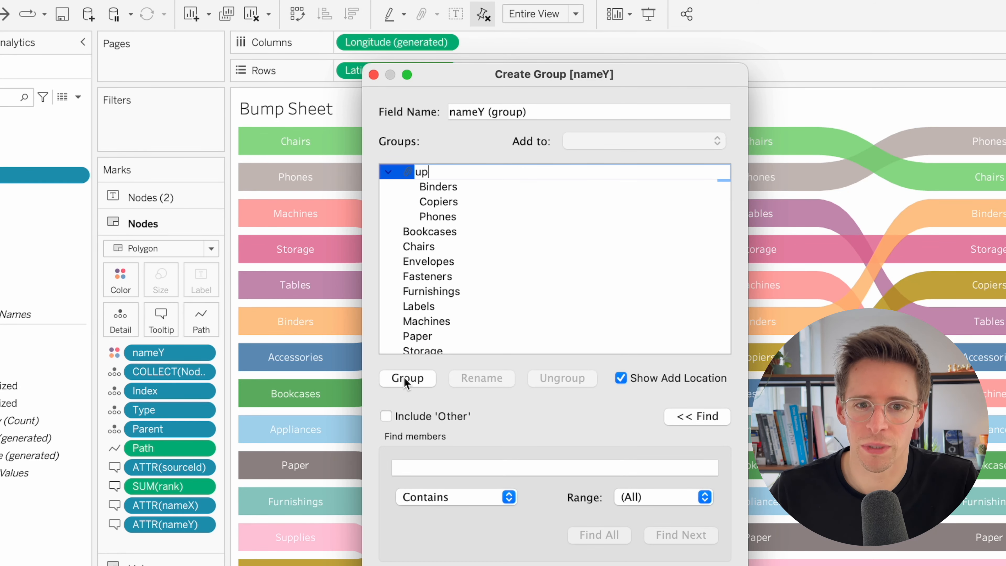
{"action": "type", "text": "up"}
{"action": "key", "text": "Return"}
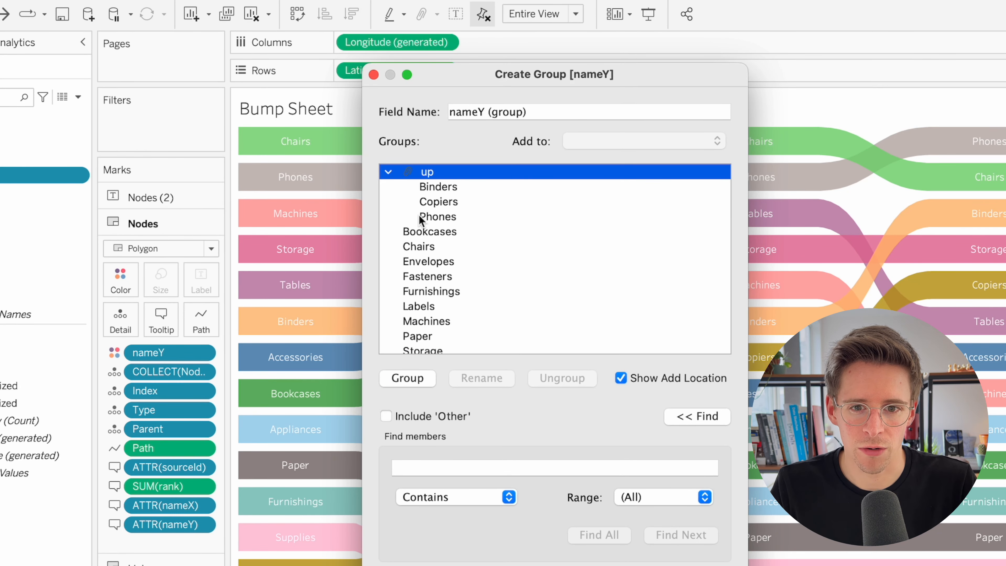
Group Bookcases, Envelopes and Machines under the name "down".
{"action": "left_click", "coordinate": [417, 231]}
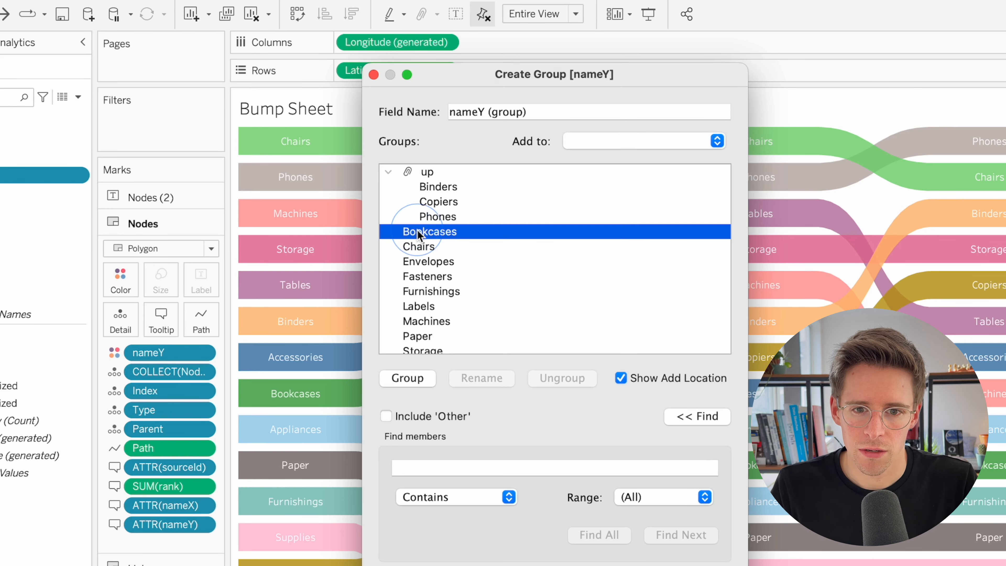
{"action": "scroll", "coordinate": [424, 306], "scroll_direction": "down", "scroll_amount": 2}
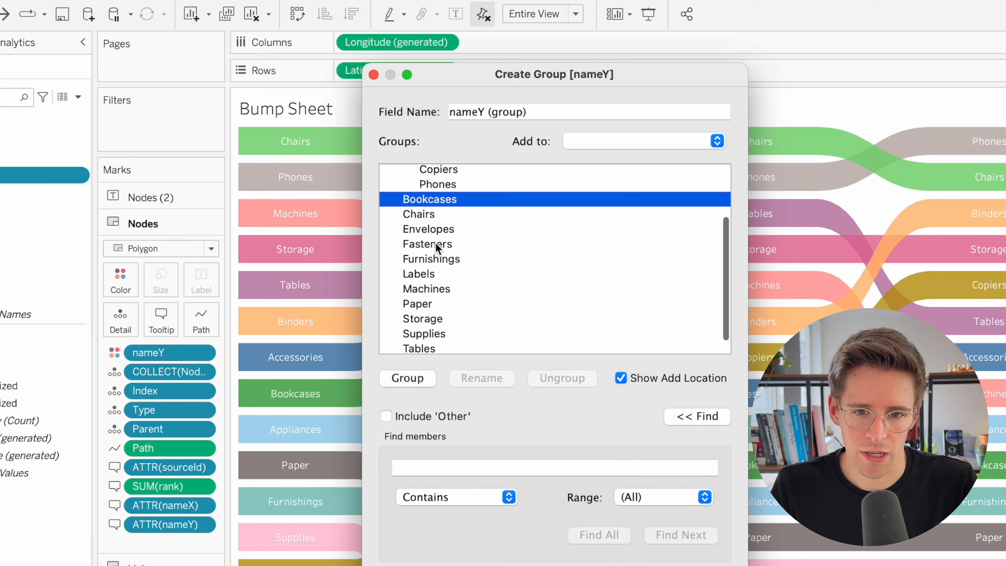
{"action": "left_click", "coordinate": [435, 229], "text": "super"}
{"action": "scroll", "coordinate": [435, 229], "scroll_direction": "down", "scroll_amount": 1}
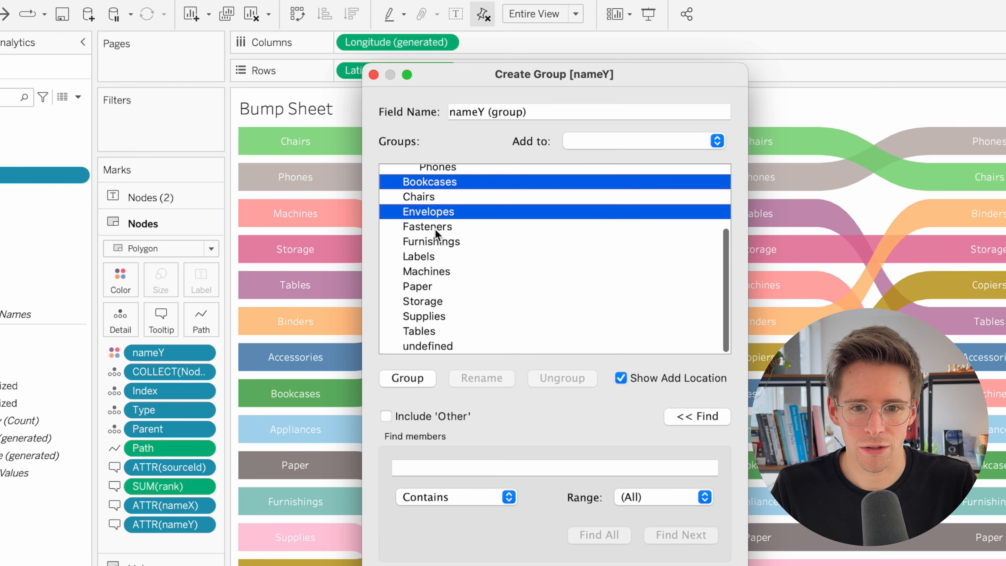
{"action": "left_click", "coordinate": [420, 275], "text": "super"}
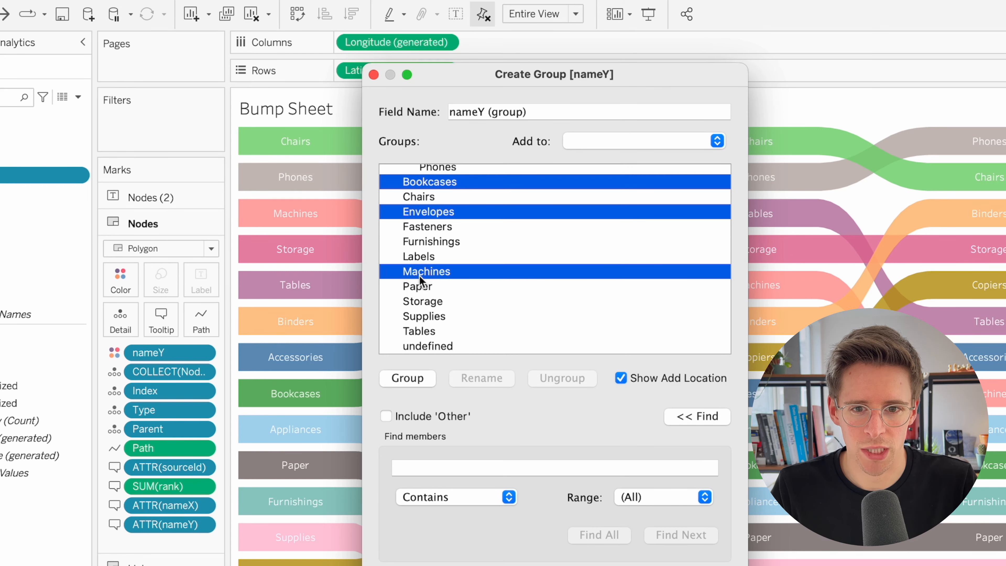
{"action": "left_click", "coordinate": [408, 376]}
{"action": "type", "text": "dow"}
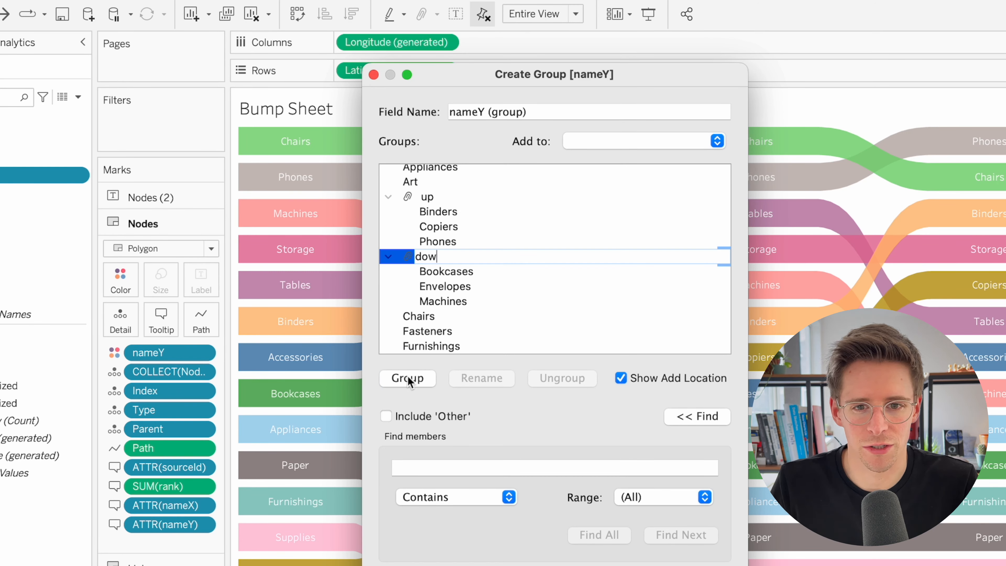
{"action": "type", "text": "n"}
{"action": "key", "text": "Return"}
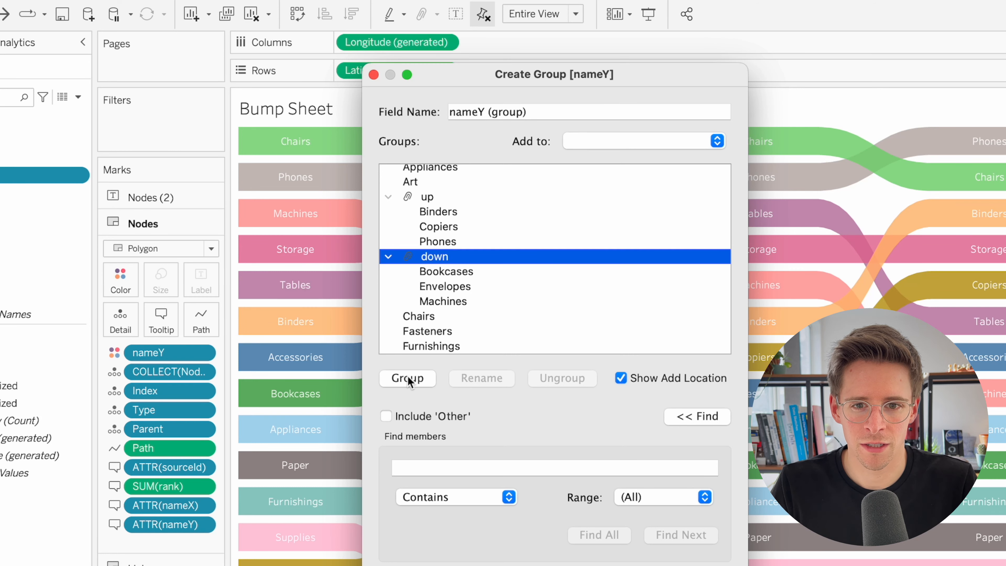
Include the remaining members as a group renamed "other" and create the nameY group field.
{"action": "left_click", "coordinate": [422, 416]}
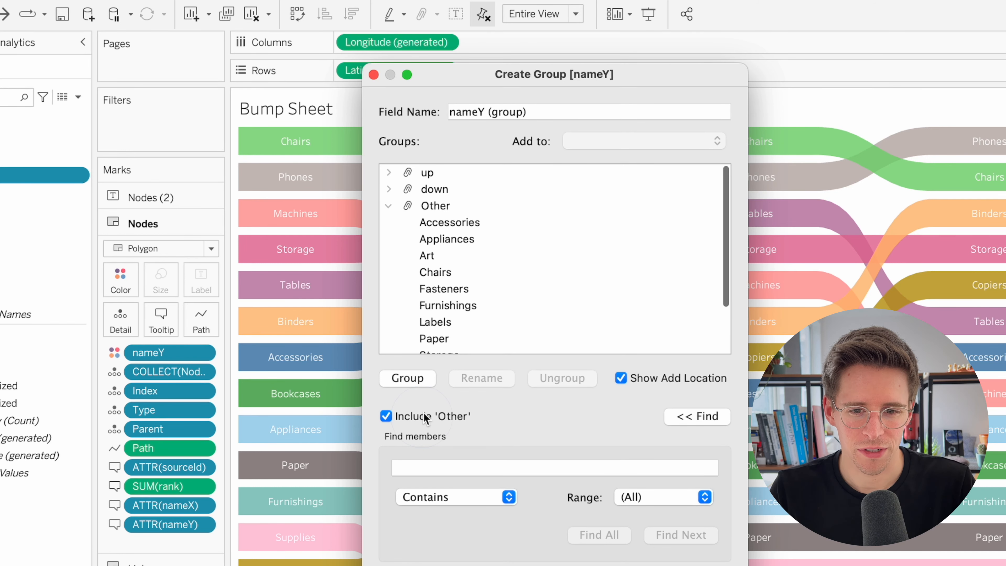
{"action": "left_click", "coordinate": [446, 206]}
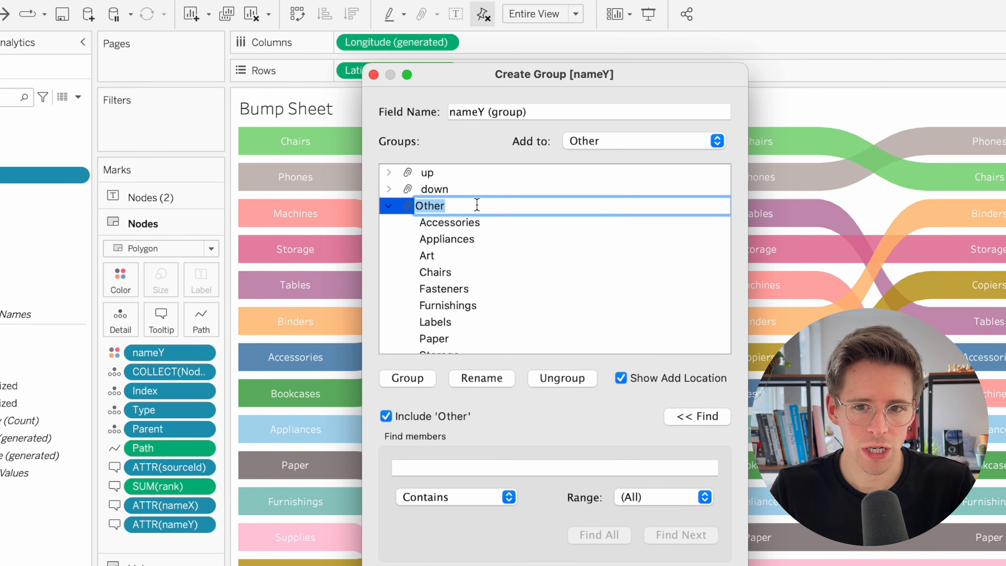
{"action": "type", "text": "other"}
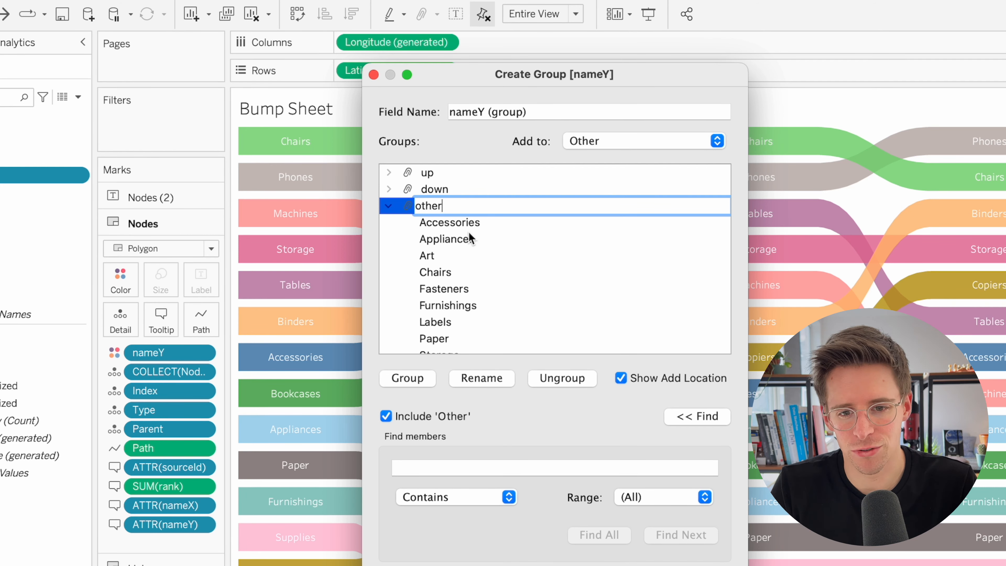
{"action": "left_click", "coordinate": [469, 239]}
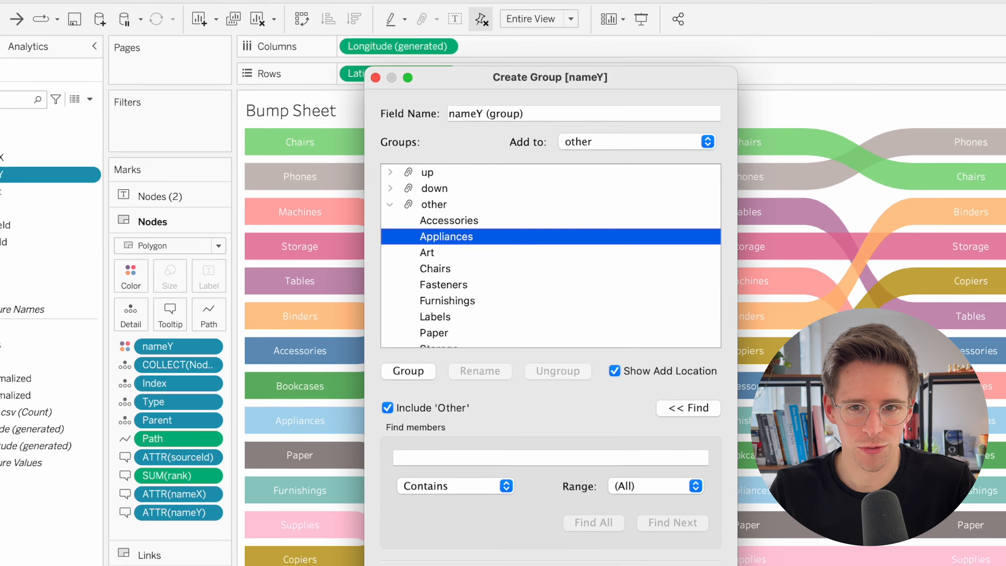
{"action": "left_click", "coordinate": [654, 523]}
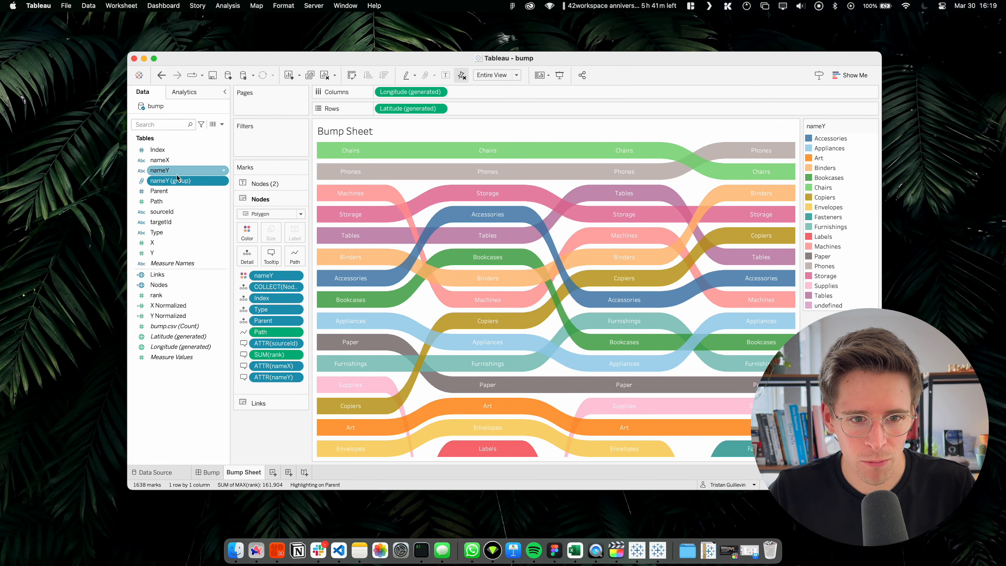
Color the Nodes and the Links marks by nameY (group) in place of nameY.
{"action": "left_click_drag", "start_coordinate": [170, 181], "coordinate": [273, 281]}
{"action": "left_click", "coordinate": [258, 402]}
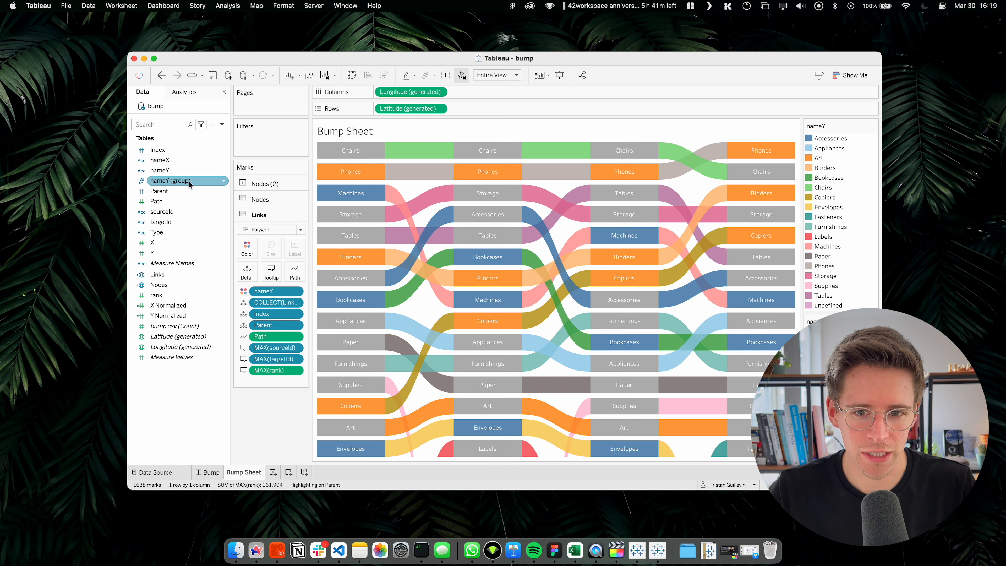
{"action": "left_click_drag", "start_coordinate": [190, 182], "coordinate": [281, 293]}
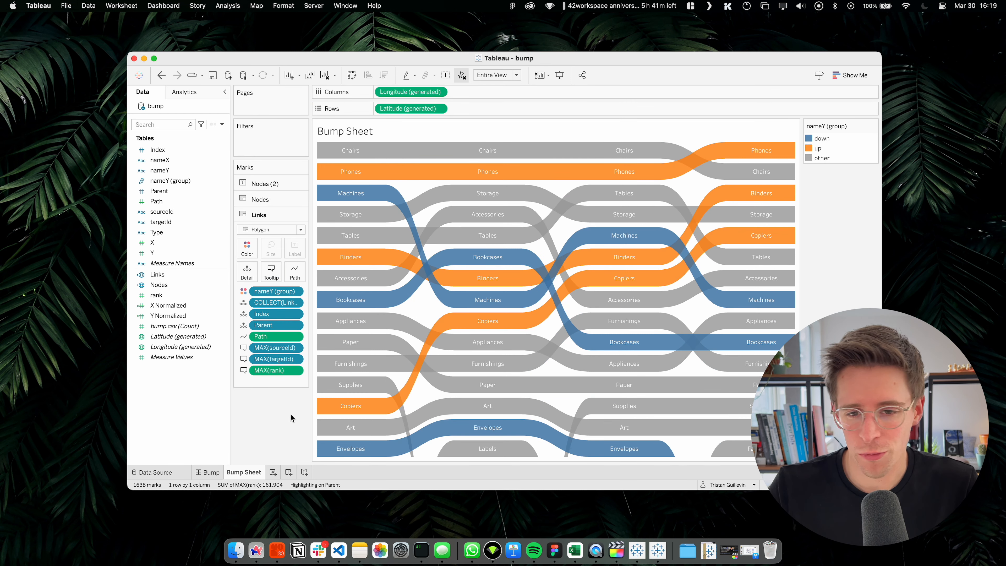
{"action": "left_click", "coordinate": [287, 425]}
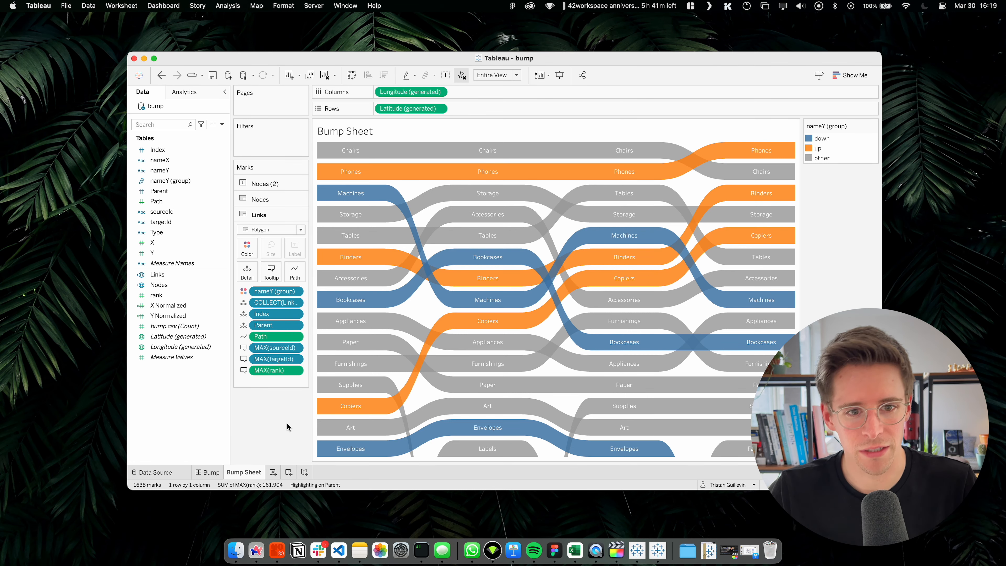
Set the color of the "other" group to a very light gray for the Links marks.
{"action": "left_click", "coordinate": [246, 247]}
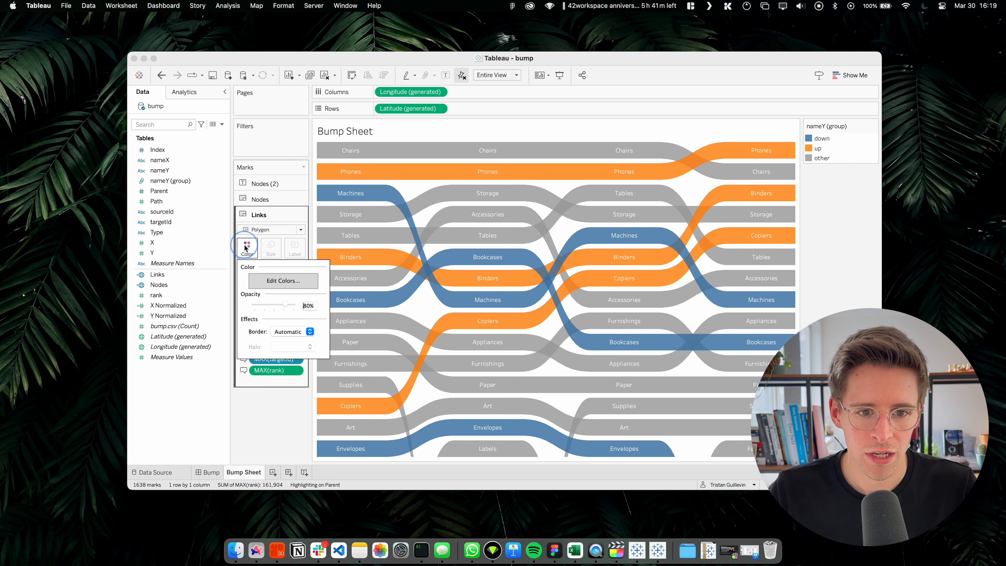
{"action": "left_click", "coordinate": [282, 279]}
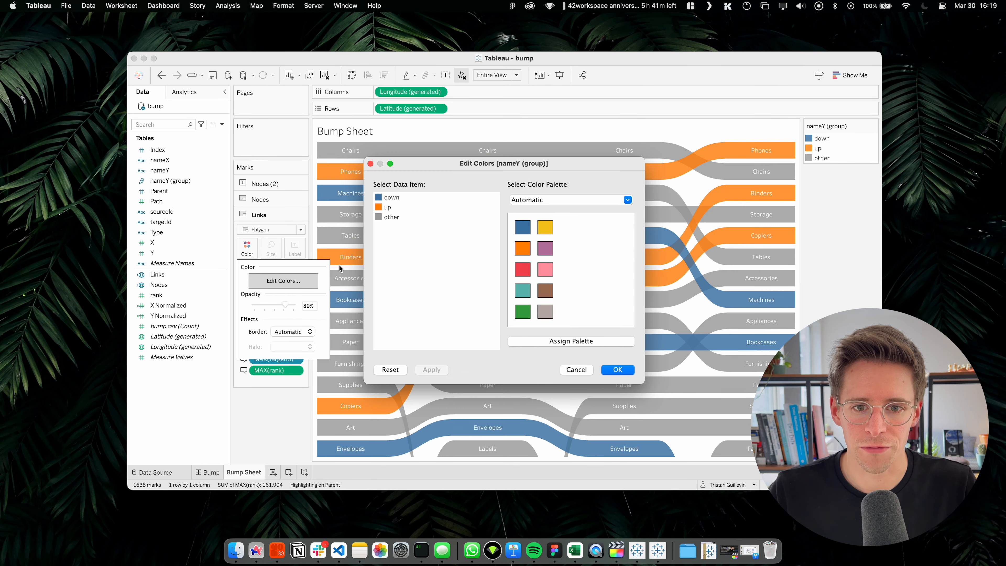
{"action": "double_click", "coordinate": [383, 217]}
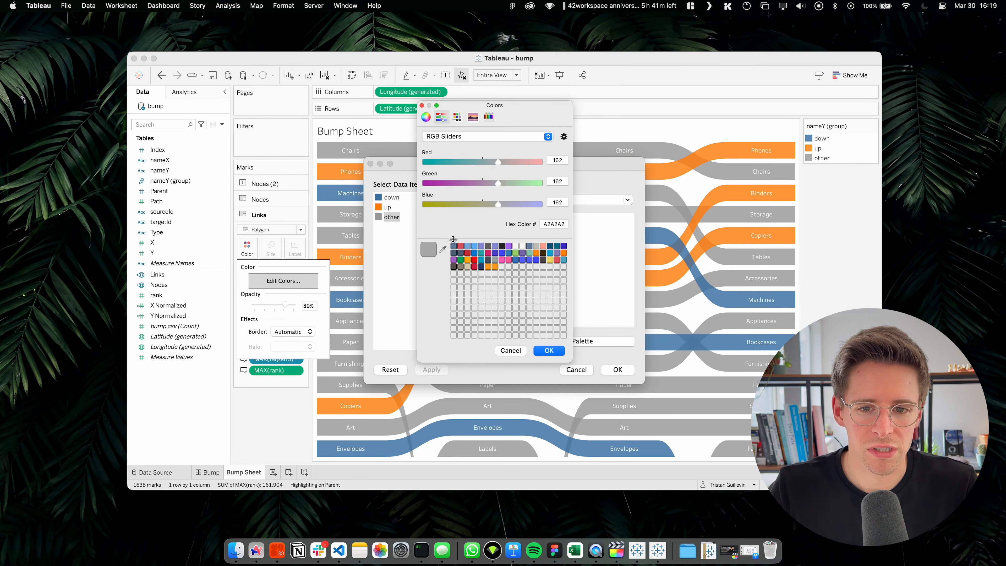
{"action": "left_click", "coordinate": [536, 246]}
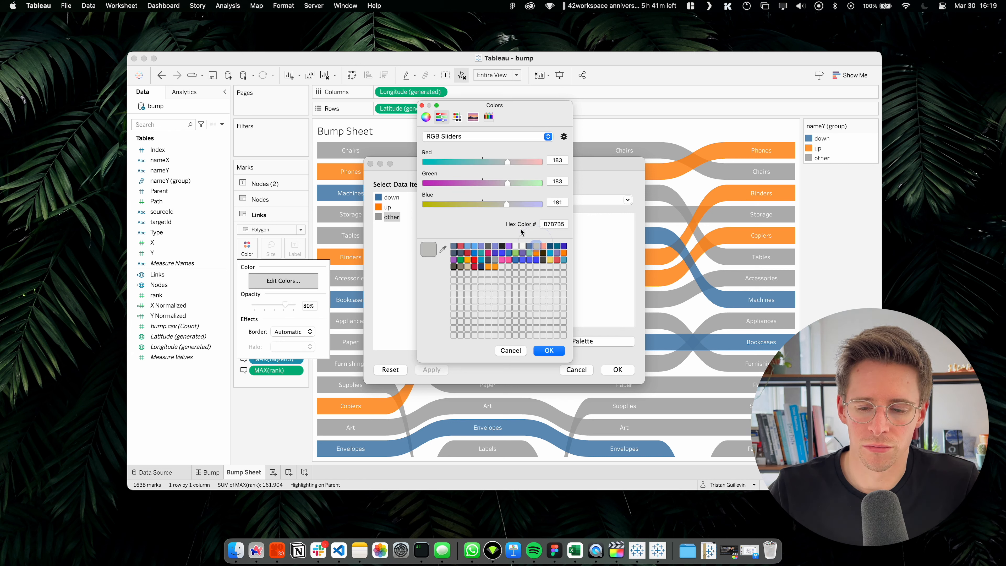
{"action": "left_click", "coordinate": [426, 117]}
{"action": "left_click", "coordinate": [438, 233]}
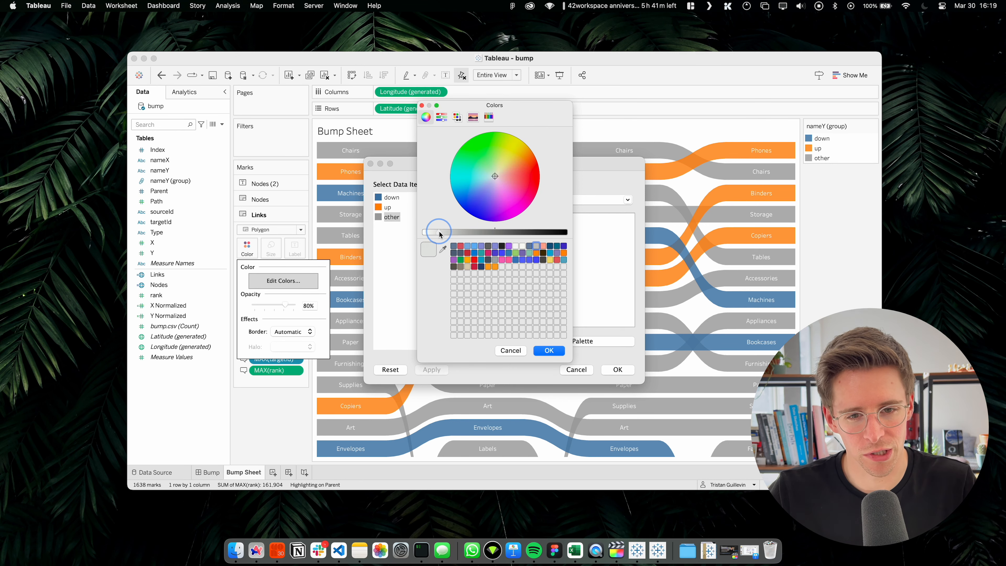
{"action": "left_click", "coordinate": [548, 349]}
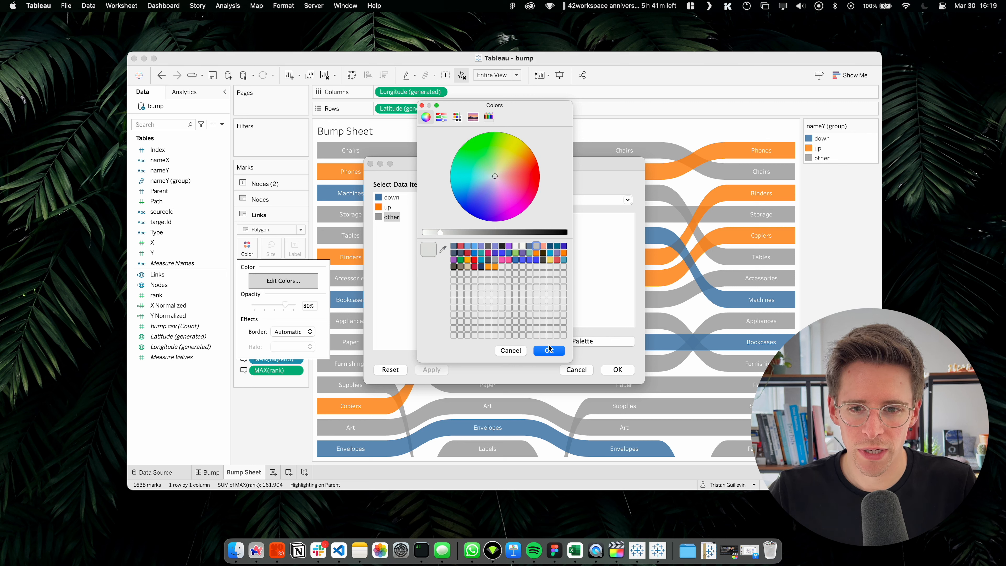
Color the "up" group blue-violet and the "down" group orange, and apply the edited nameY (group) colors.
{"action": "double_click", "coordinate": [387, 207]}
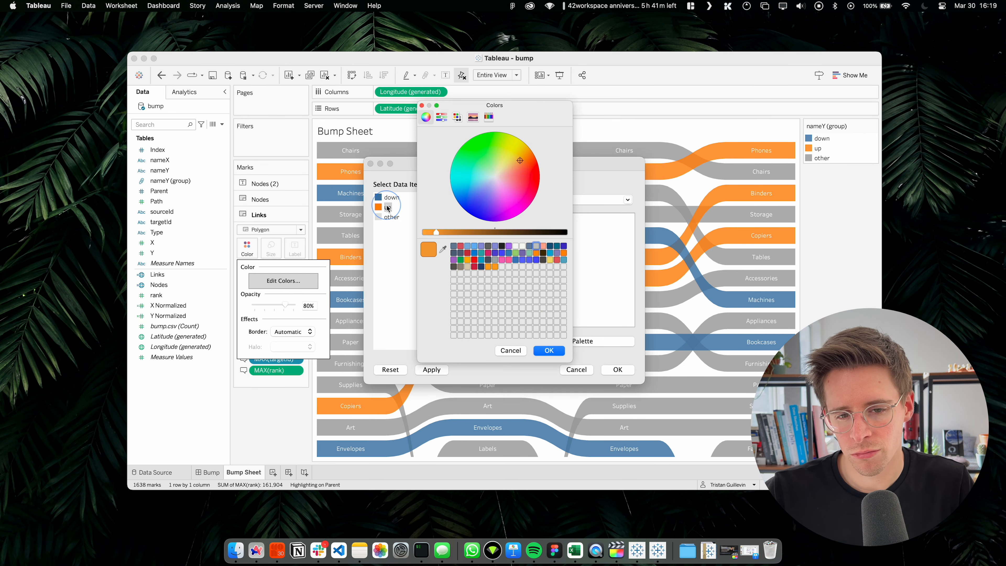
{"action": "left_click", "coordinate": [529, 260]}
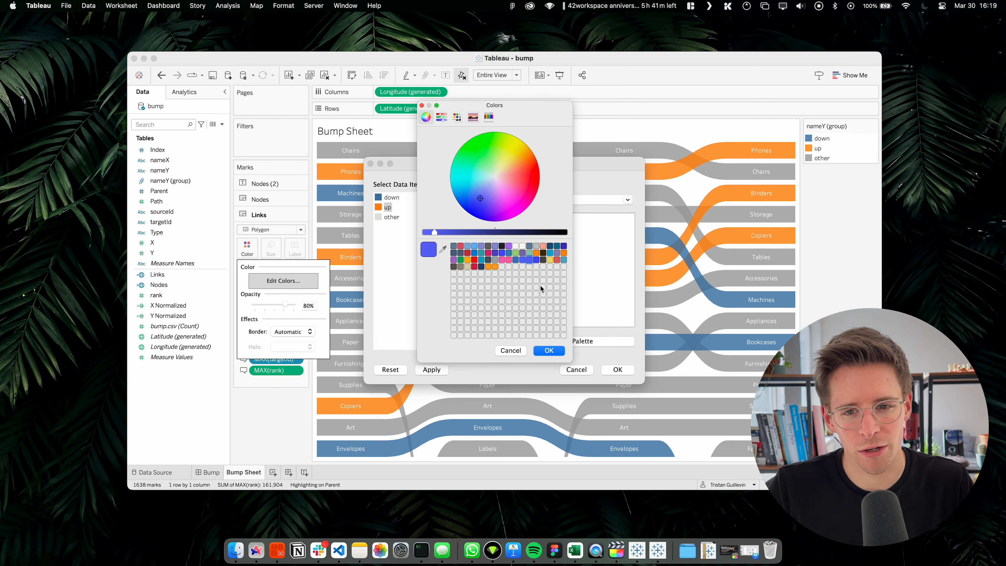
{"action": "left_click", "coordinate": [549, 351]}
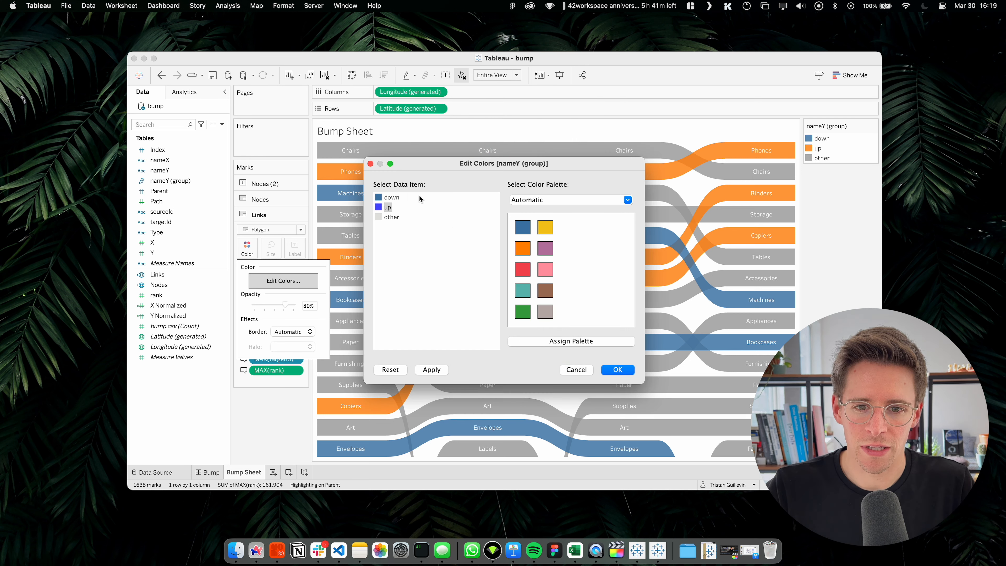
{"action": "double_click", "coordinate": [392, 198]}
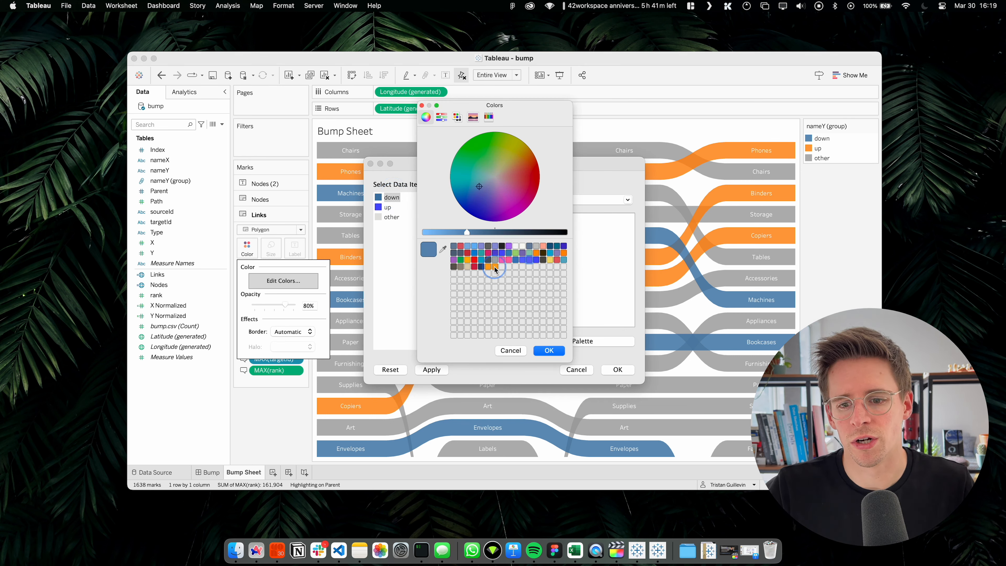
{"action": "left_click", "coordinate": [495, 267]}
{"action": "left_click", "coordinate": [549, 350]}
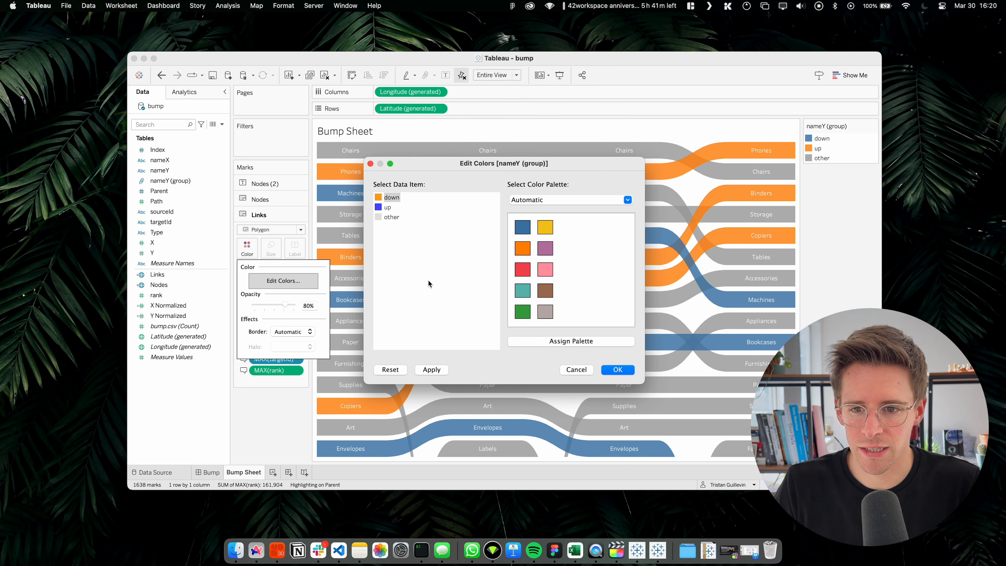
{"action": "left_click", "coordinate": [617, 369]}
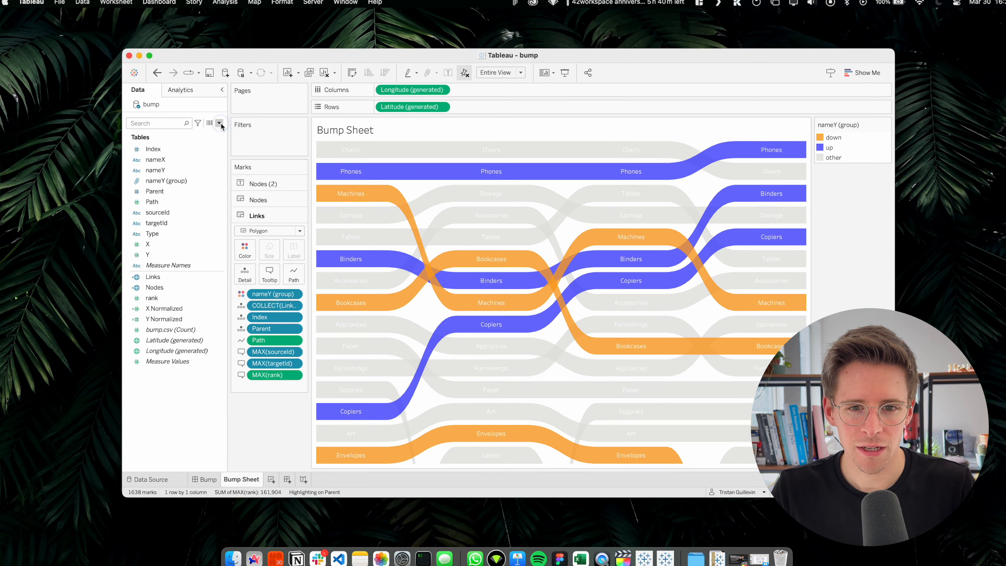
Start a new calculated field named "text black".
{"action": "left_click", "coordinate": [221, 124]}
{"action": "left_click", "coordinate": [229, 157]}
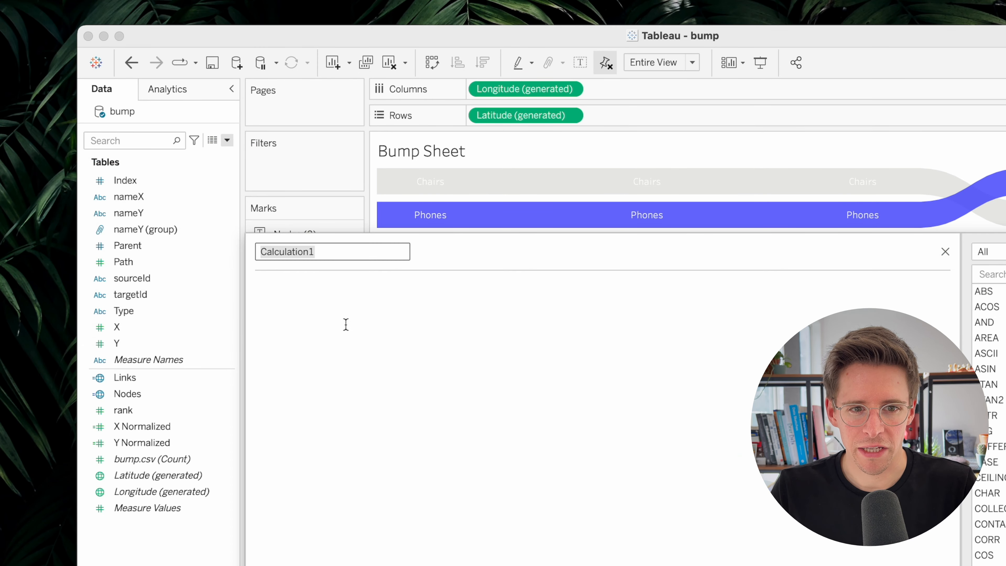
{"action": "type", "text": "text black"}
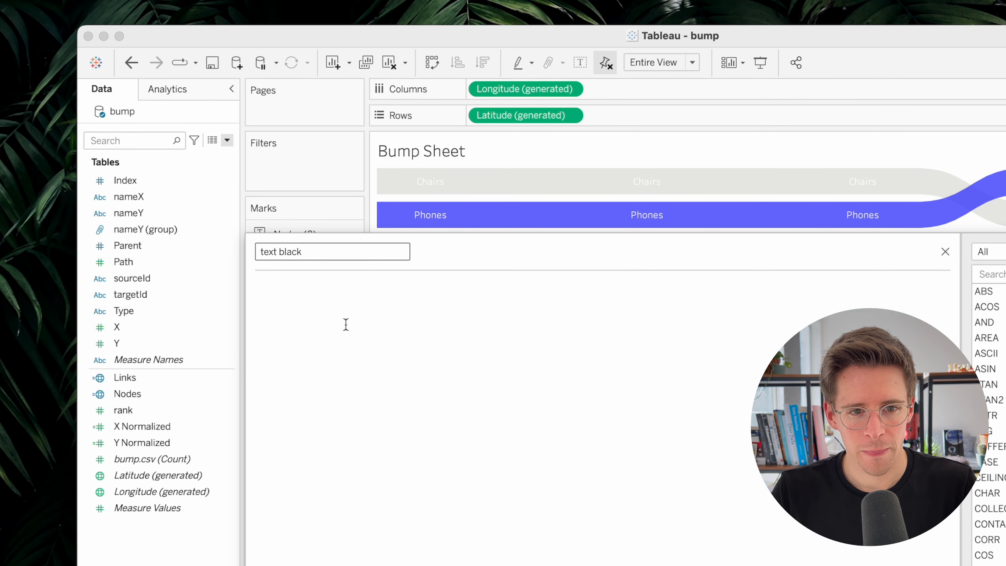
Enter the text black formula if [nameY (group)]='other' then [nameY] END and save the calculated field.
{"action": "left_click", "coordinate": [346, 324]}
{"action": "type", "text": "if name"}
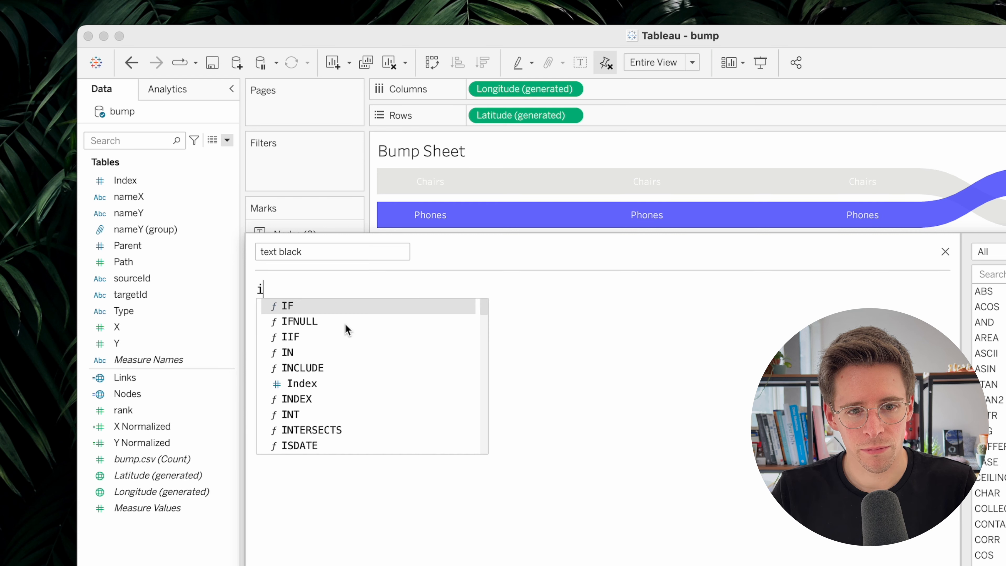
{"action": "key", "text": "Down"}
{"action": "key", "text": "Down"}
{"action": "key", "text": "Return"}
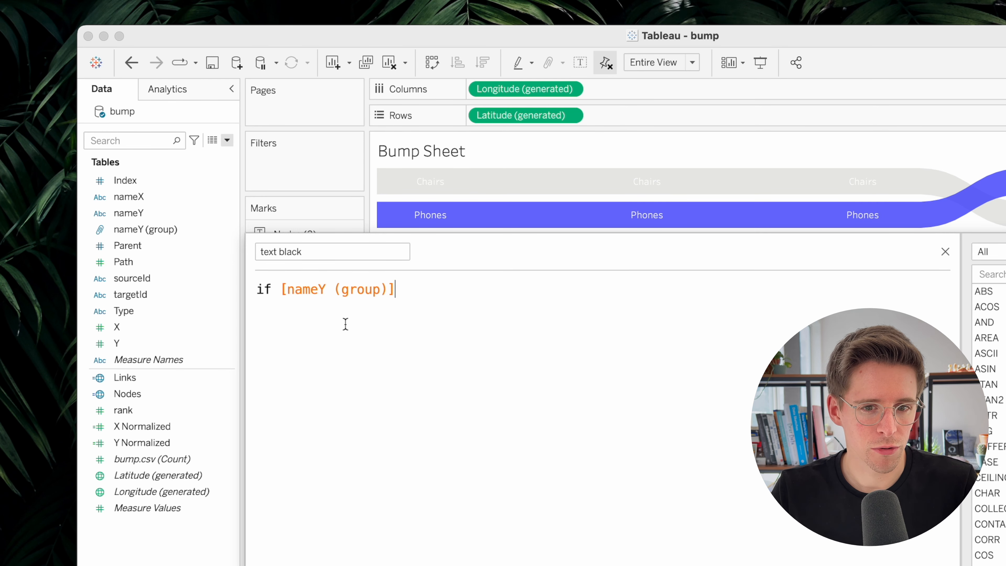
{"action": "type", "text": "='oth"}
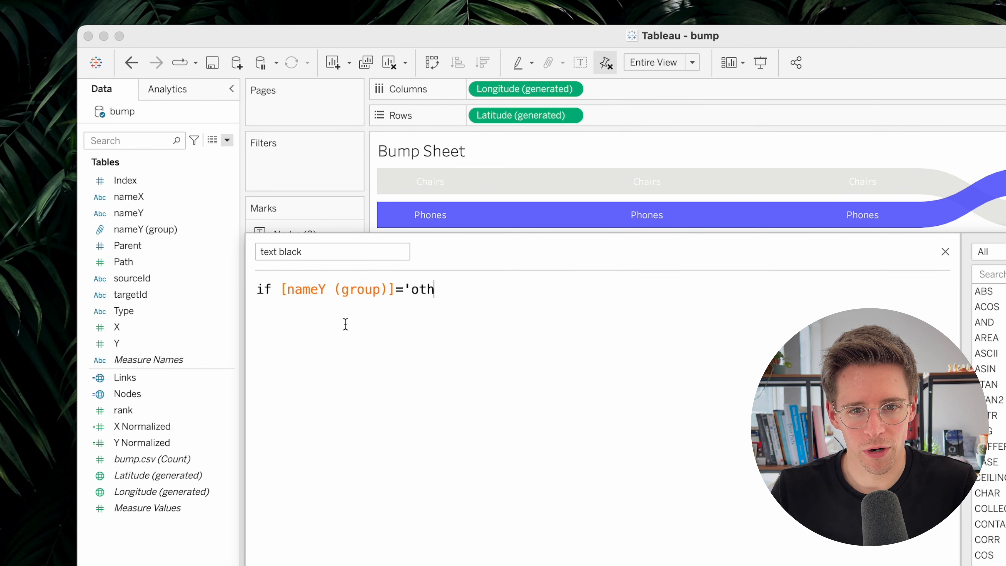
{"action": "type", "text": "er' then "}
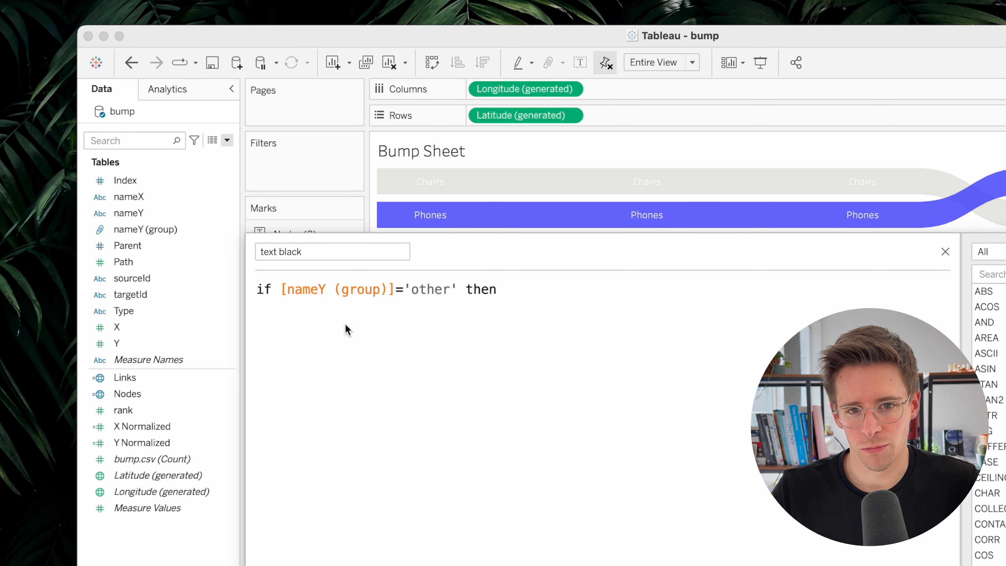
{"action": "type", "text": "nam"}
{"action": "key", "text": "Down"}
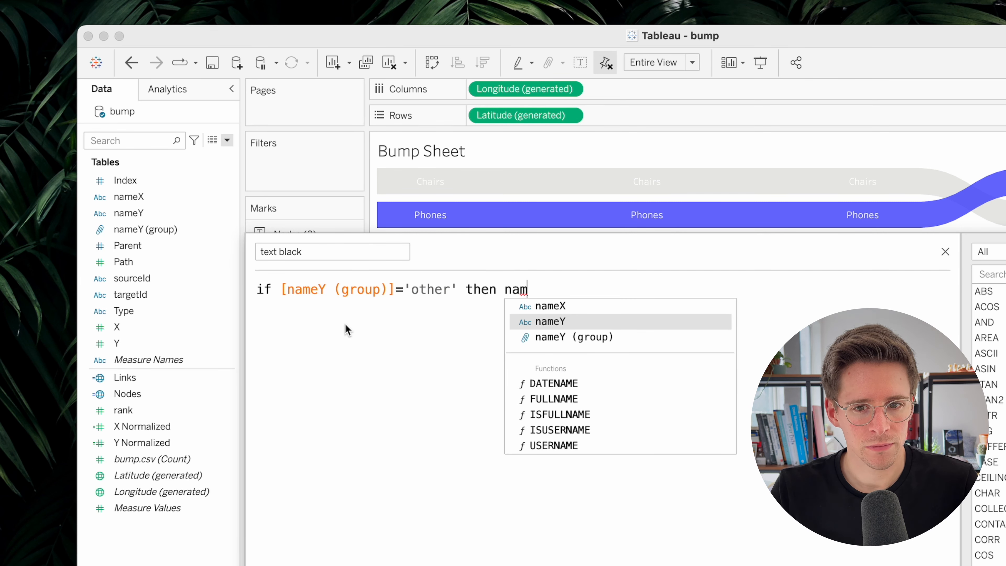
{"action": "key", "text": "Return"}
{"action": "type", "text": "END"}
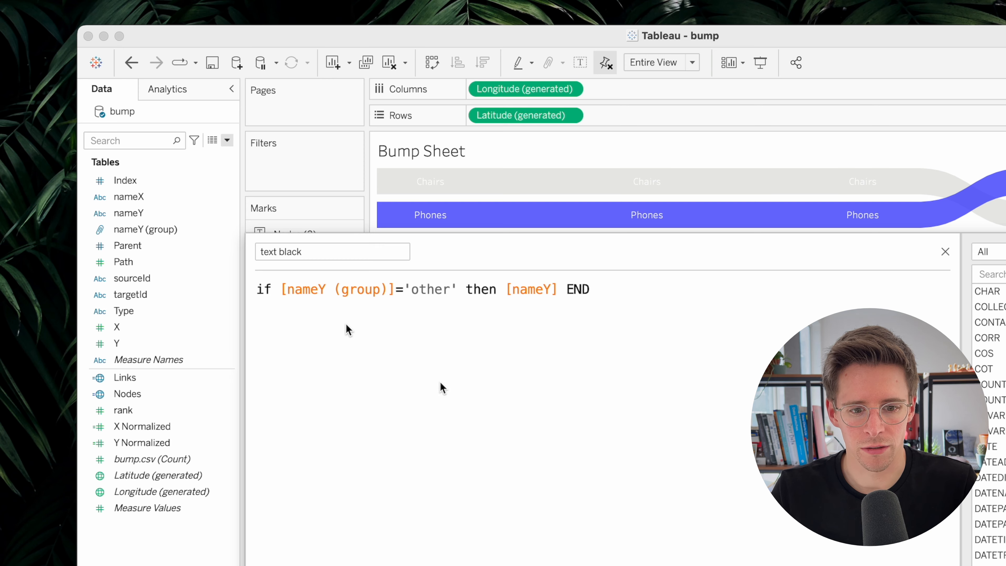
{"action": "key", "text": "Return"}
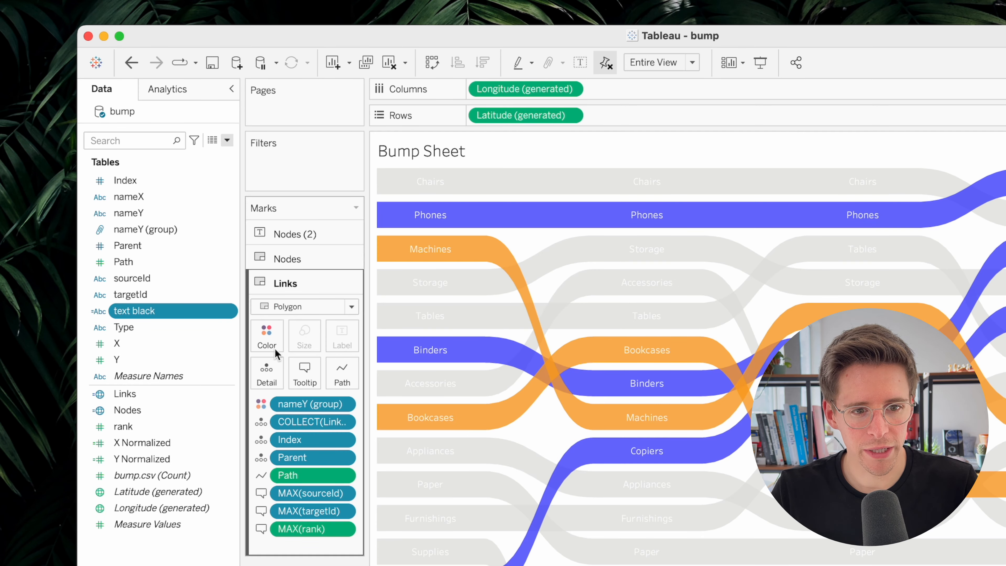
Duplicate the text black field, rename the copy "text white" and change its condition to [nameY (group)]!='other'.
{"action": "right_click", "coordinate": [150, 311]}
{"action": "left_click", "coordinate": [179, 407]}
{"action": "right_click", "coordinate": [150, 327]}
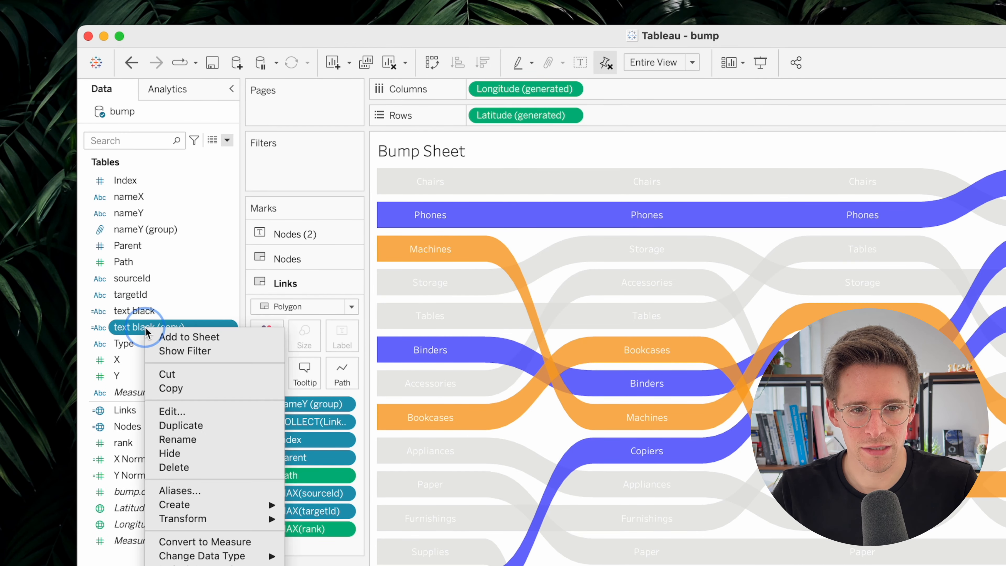
{"action": "left_click", "coordinate": [186, 408]}
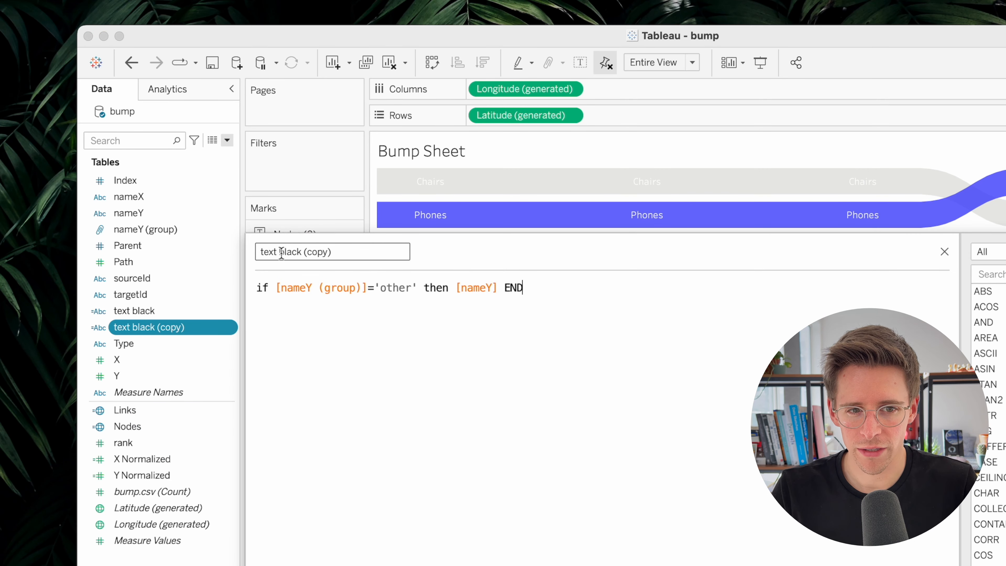
{"action": "left_click_drag", "start_coordinate": [282, 252], "coordinate": [382, 254]}
{"action": "type", "text": "white"}
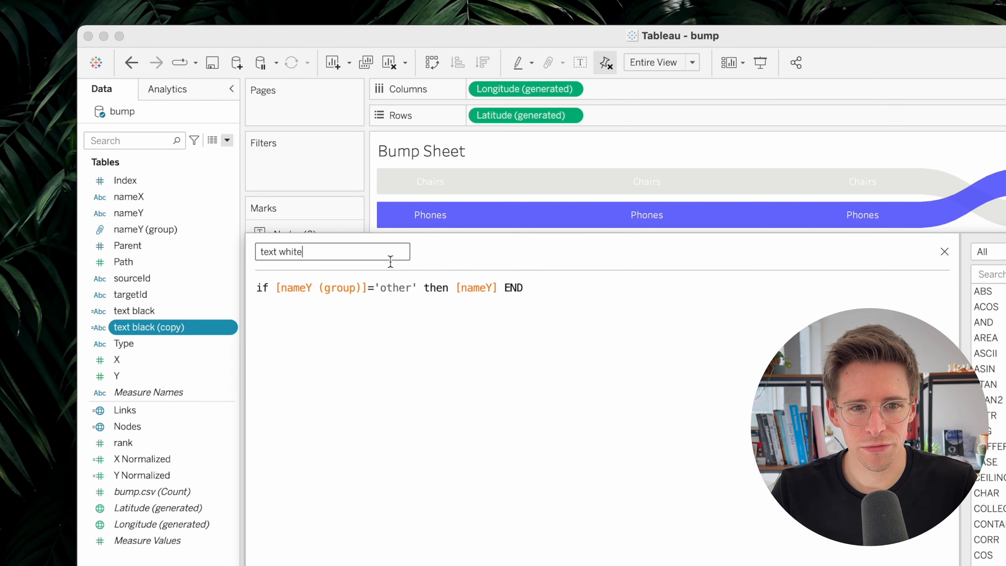
{"action": "left_click", "coordinate": [369, 288]}
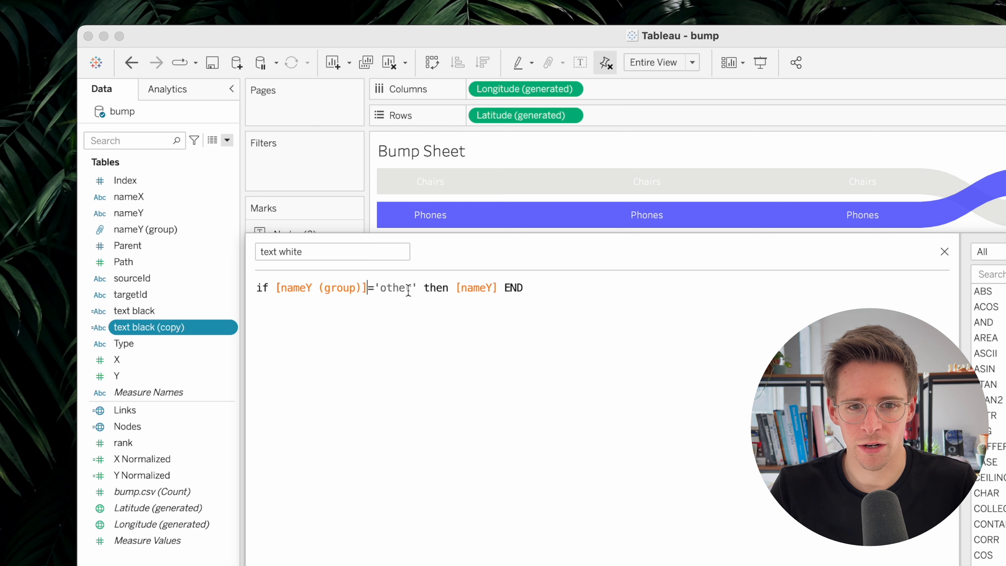
{"action": "type", "text": "!"}
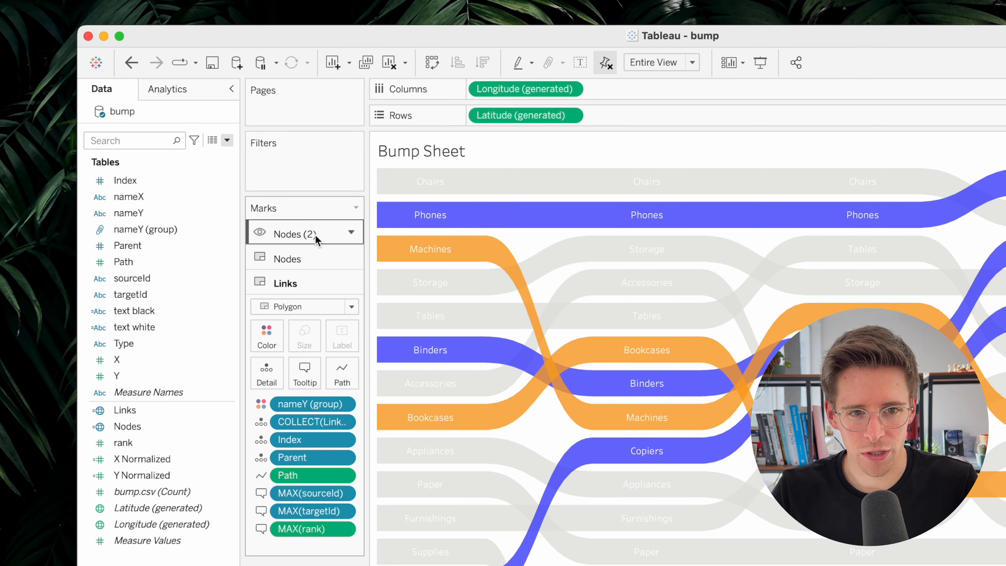
Label the Nodes (2) marks with text black and text white in place of nameY, with both fields on one line.
{"action": "left_click", "coordinate": [311, 234]}
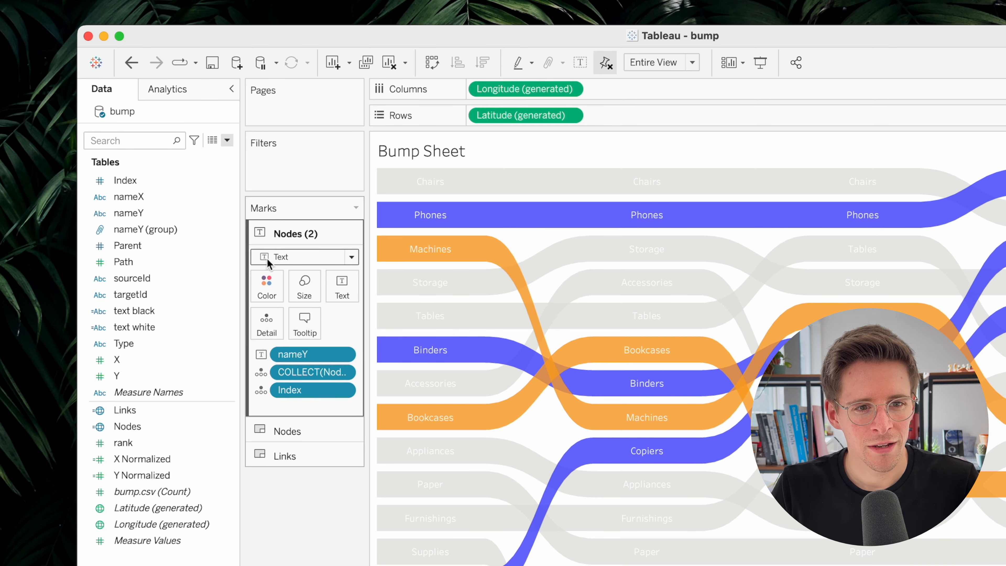
{"action": "left_click_drag", "start_coordinate": [206, 310], "coordinate": [333, 286]}
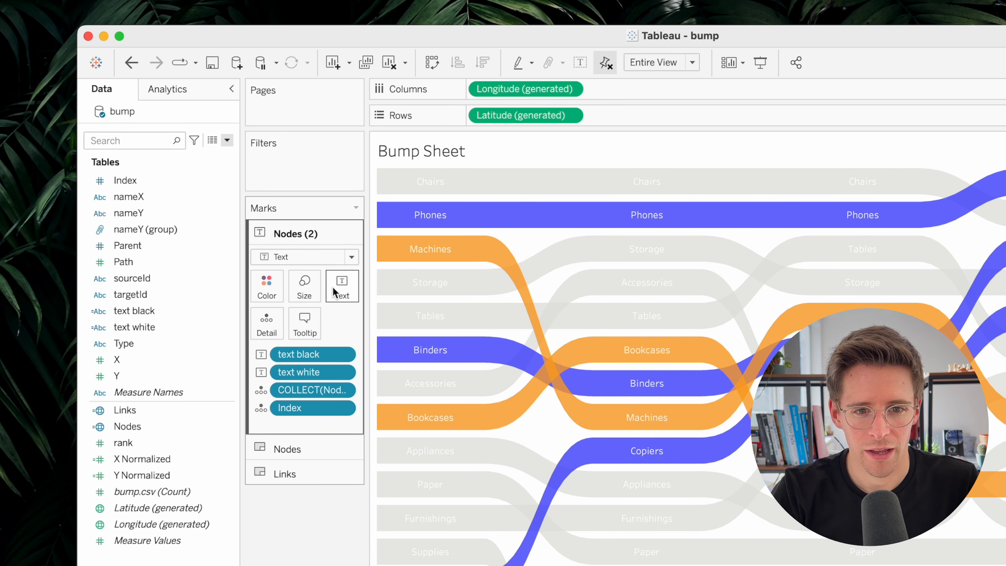
{"action": "left_click", "coordinate": [332, 286]}
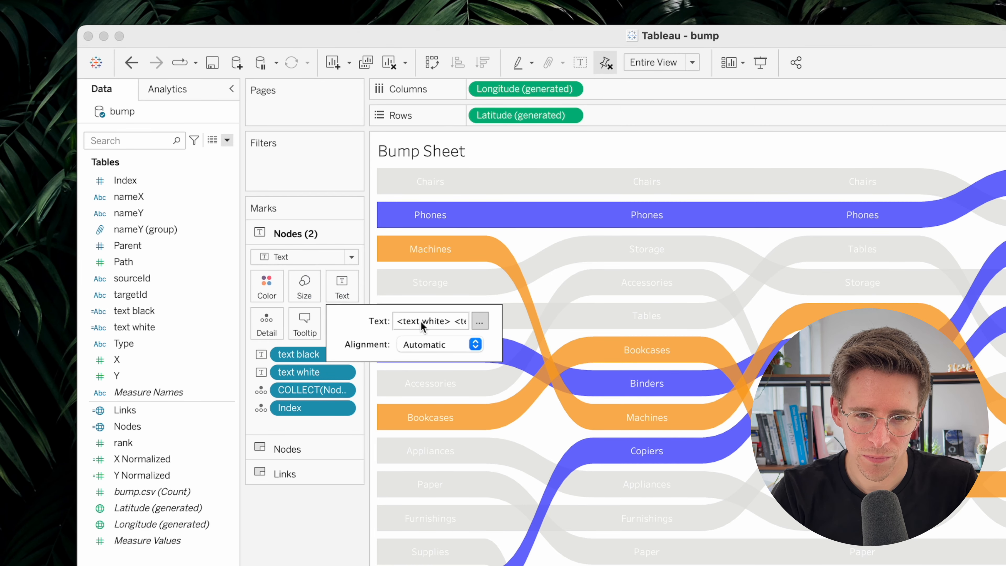
{"action": "left_click", "coordinate": [479, 321]}
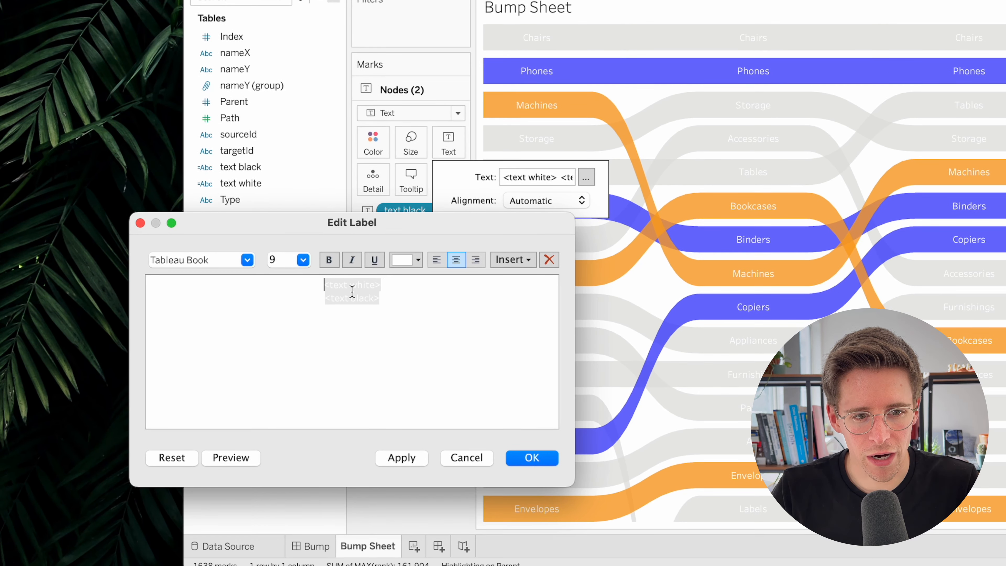
{"action": "left_click", "coordinate": [212, 441]}
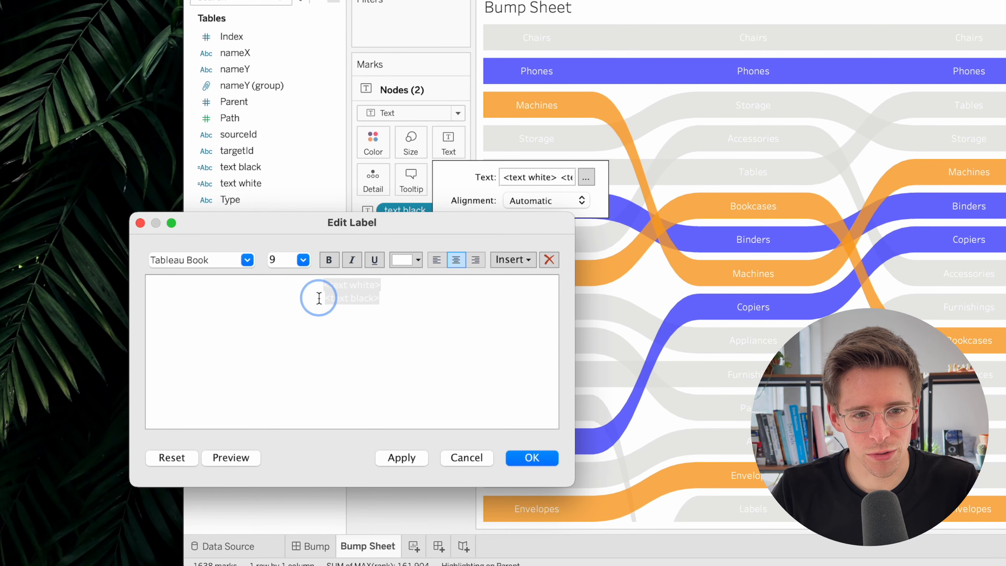
{"action": "key", "text": "BackSpace"}
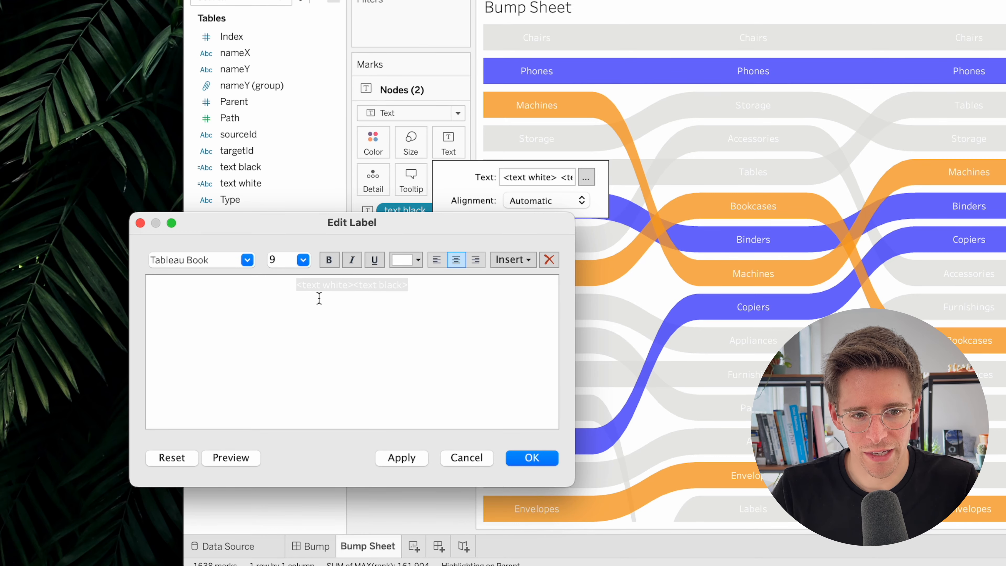
Color the <text black> part of the label black, apply the label changes and return to the Bump dashboard.
{"action": "double_click", "coordinate": [383, 285]}
{"action": "left_click", "coordinate": [408, 260]}
{"action": "left_click", "coordinate": [400, 349]}
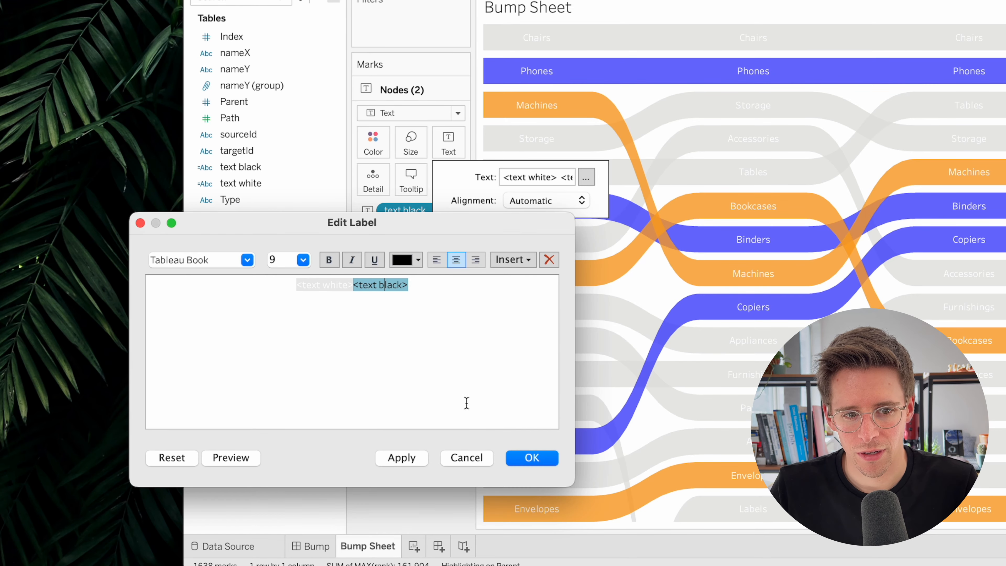
{"action": "left_click", "coordinate": [536, 460]}
{"action": "left_click", "coordinate": [394, 419]}
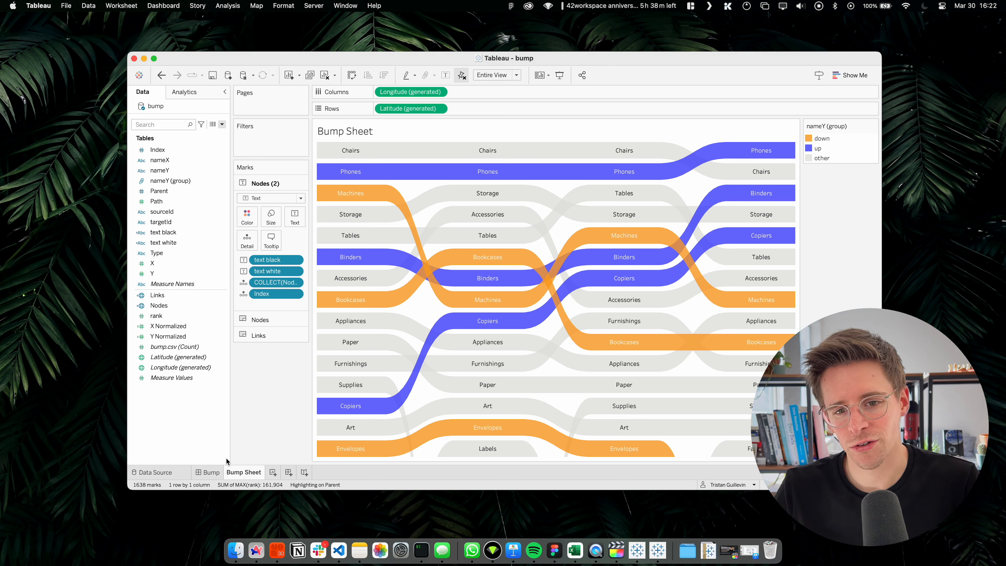
{"action": "left_click", "coordinate": [217, 473]}
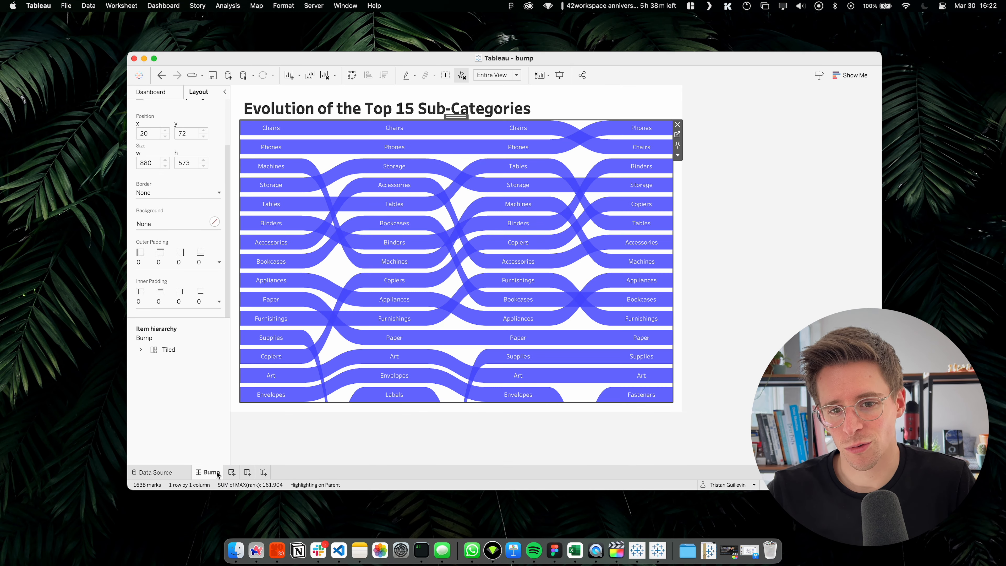
Clear the mark selection on the dashboard, add a new worksheet and name it year.
{"action": "key", "text": "Escape"}
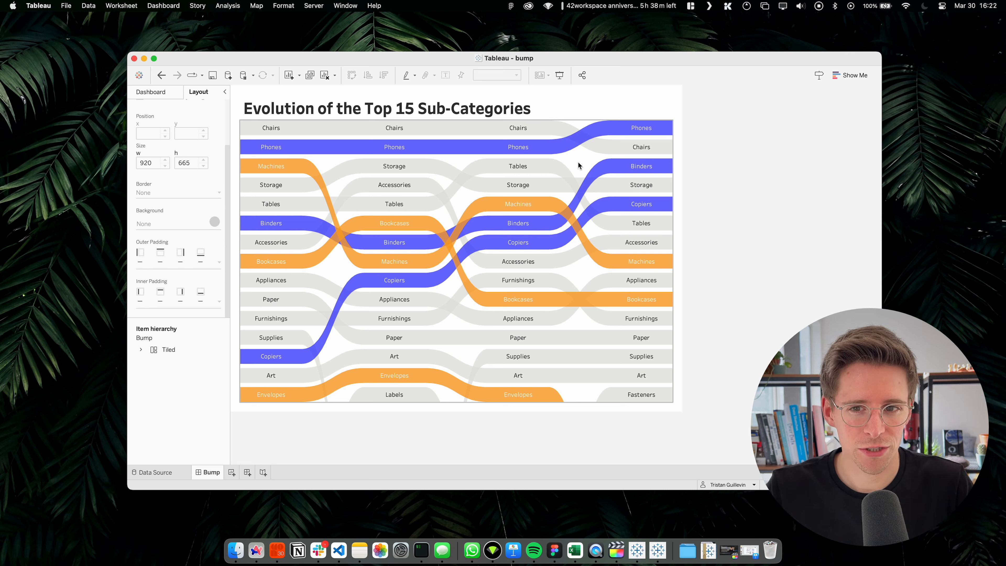
{"action": "left_click", "coordinate": [232, 472]}
{"action": "double_click", "coordinate": [240, 471]}
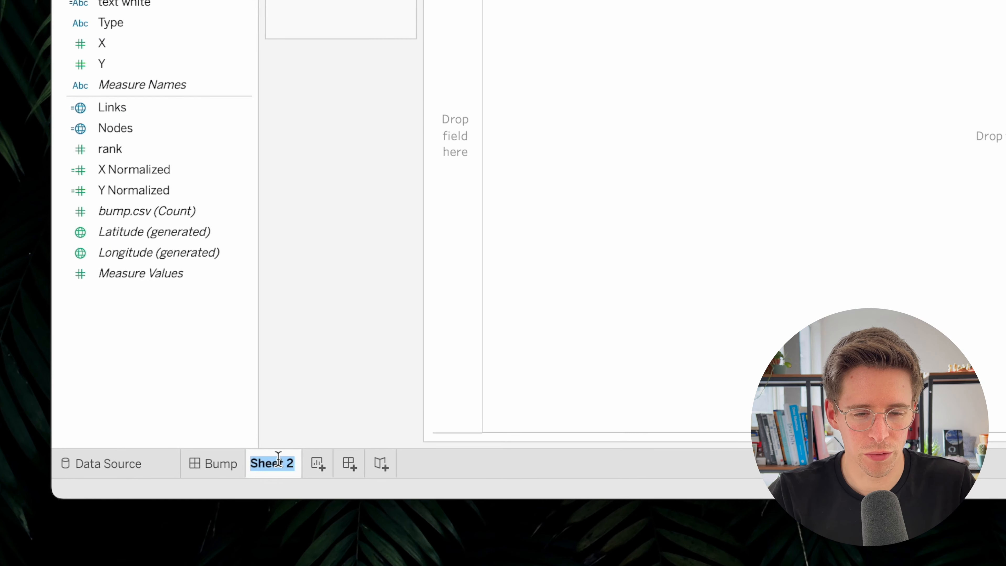
{"action": "type", "text": "ti"}
{"action": "key", "text": "BackSpace"}
{"action": "key", "text": "BackSpace"}
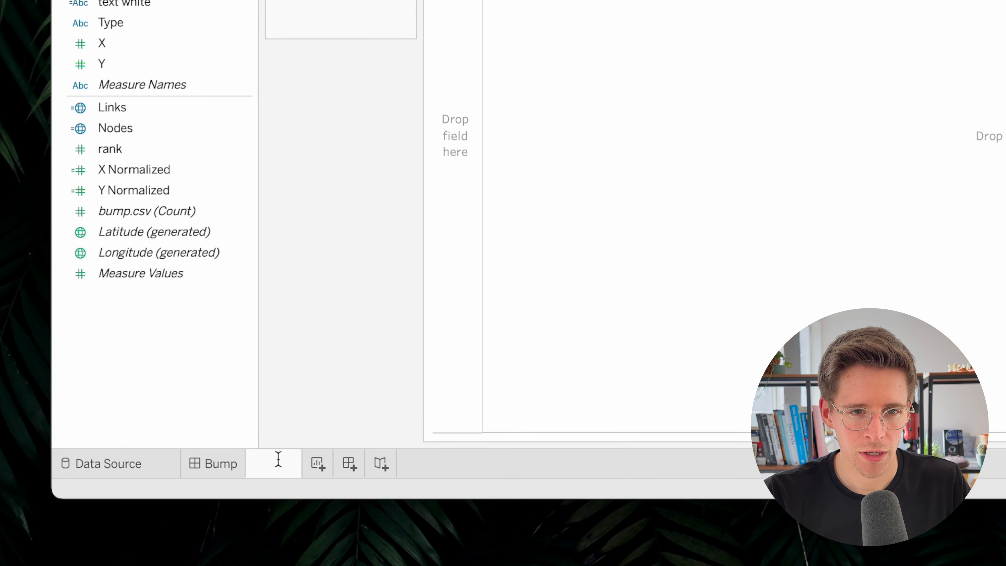
{"action": "type", "text": "year"}
{"action": "key", "text": "Return"}
{"action": "left_click", "coordinate": [63, 484]}
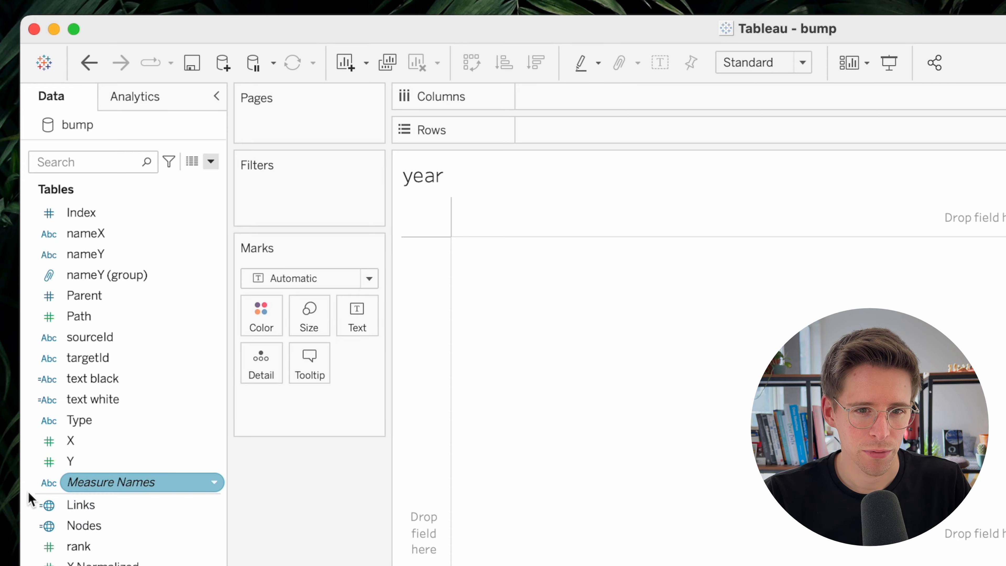
Filter the year worksheet by Type, keeping only the node value.
{"action": "left_click_drag", "start_coordinate": [81, 420], "coordinate": [316, 206]}
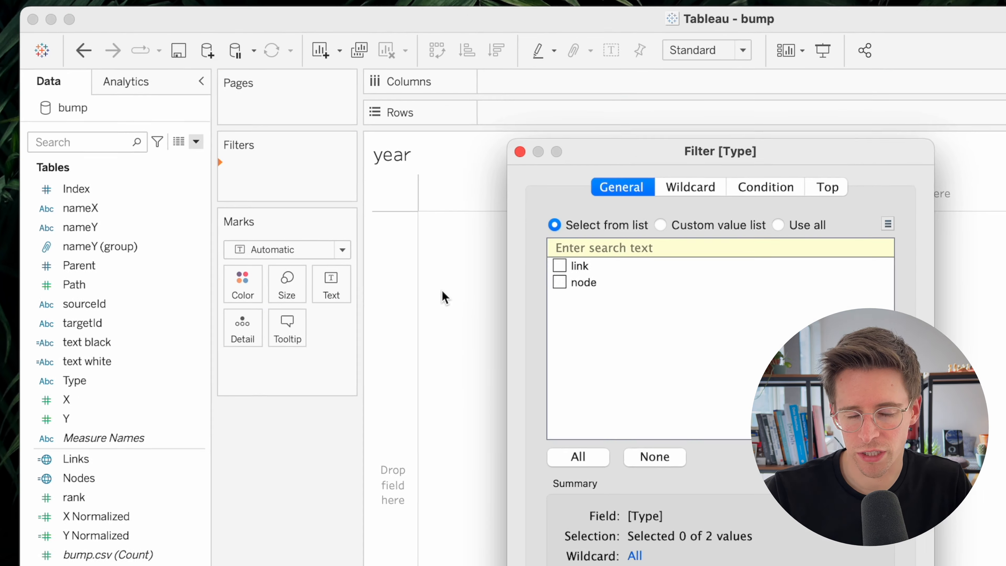
{"action": "left_click", "coordinate": [559, 282]}
{"action": "key", "text": "Return"}
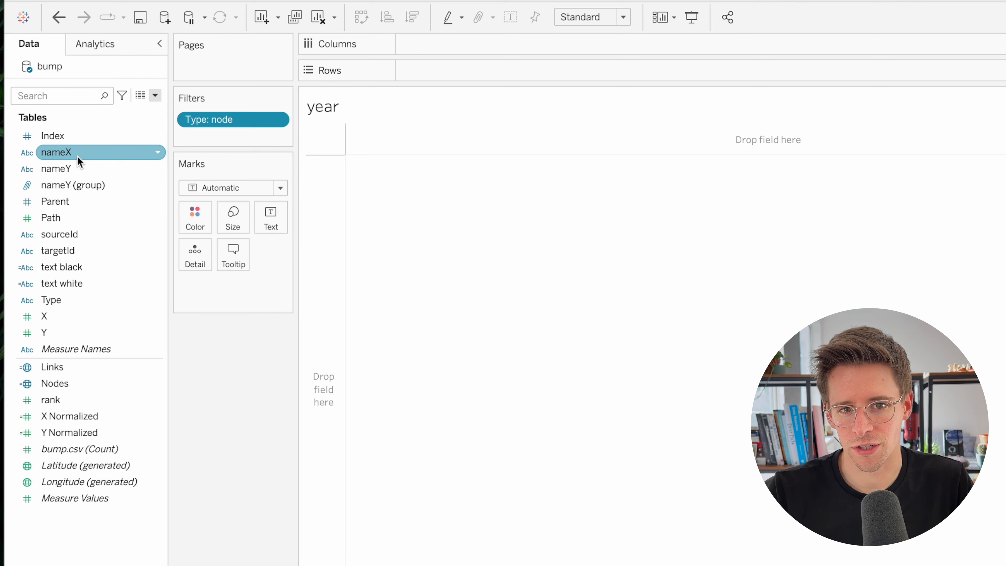
Show nameX as text in the year worksheet and exclude its undefined value.
{"action": "left_click_drag", "start_coordinate": [78, 161], "coordinate": [274, 226]}
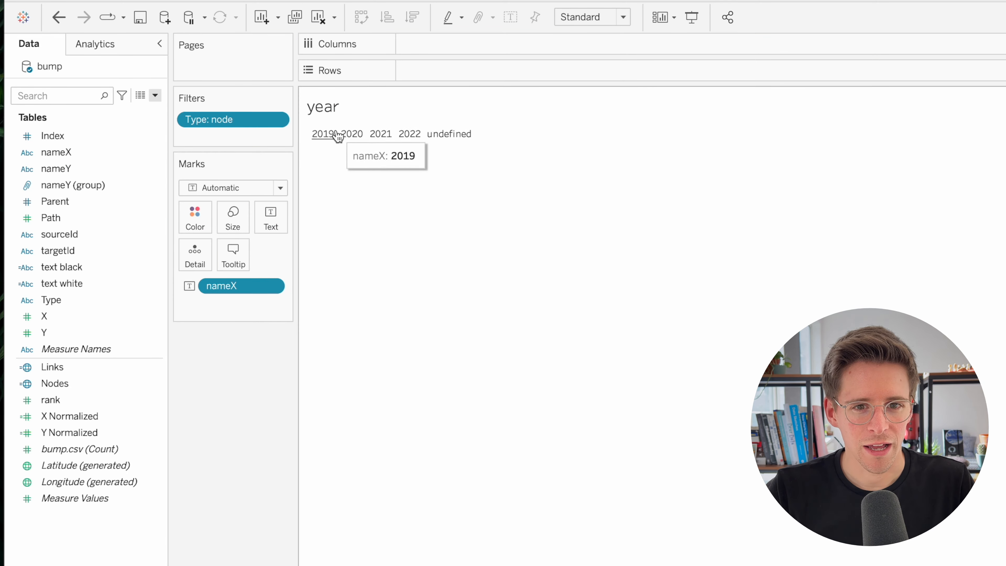
{"action": "left_click", "coordinate": [448, 134]}
{"action": "left_click", "coordinate": [555, 162]}
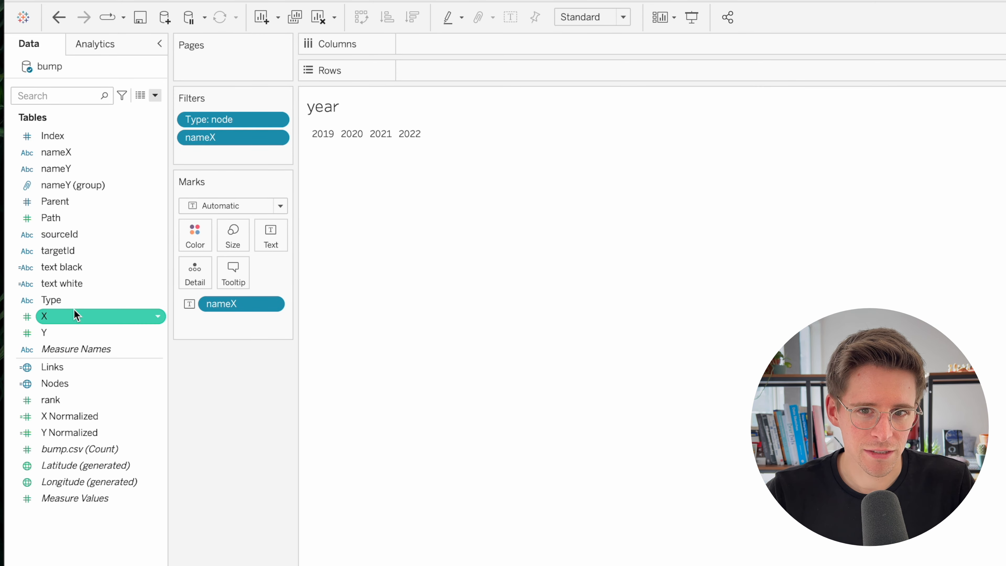
Position the years horizontally by the average of X on the columns and set the mark type to Text.
{"action": "left_click_drag", "start_coordinate": [81, 315], "coordinate": [440, 47]}
{"action": "right_click", "coordinate": [440, 47]}
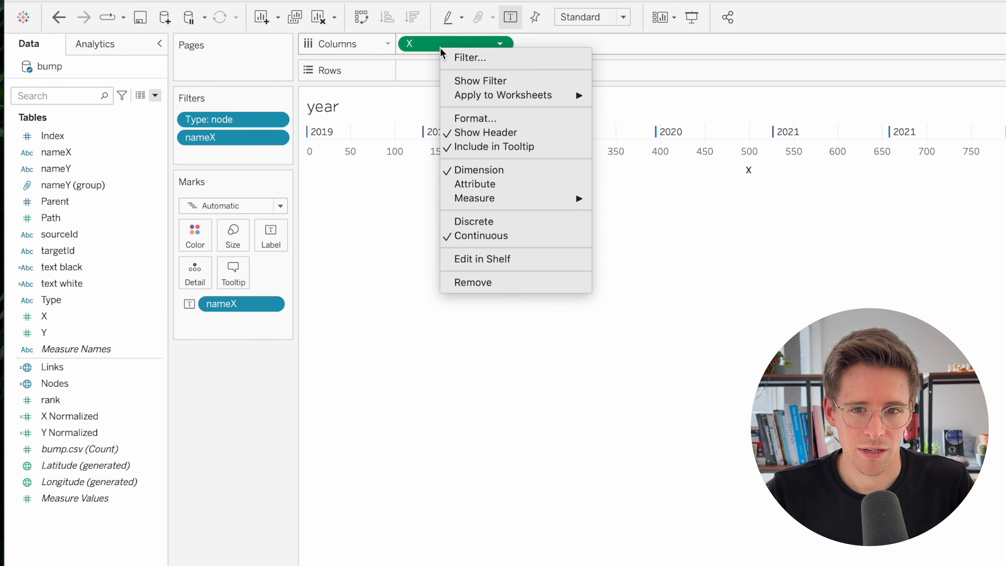
{"action": "mouse_move", "coordinate": [494, 199]}
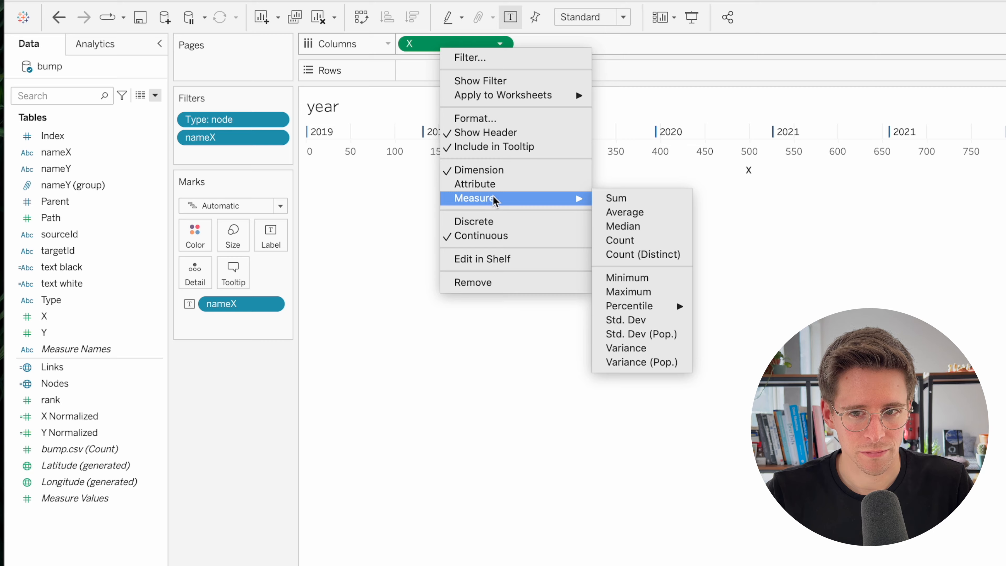
{"action": "left_click", "coordinate": [625, 214]}
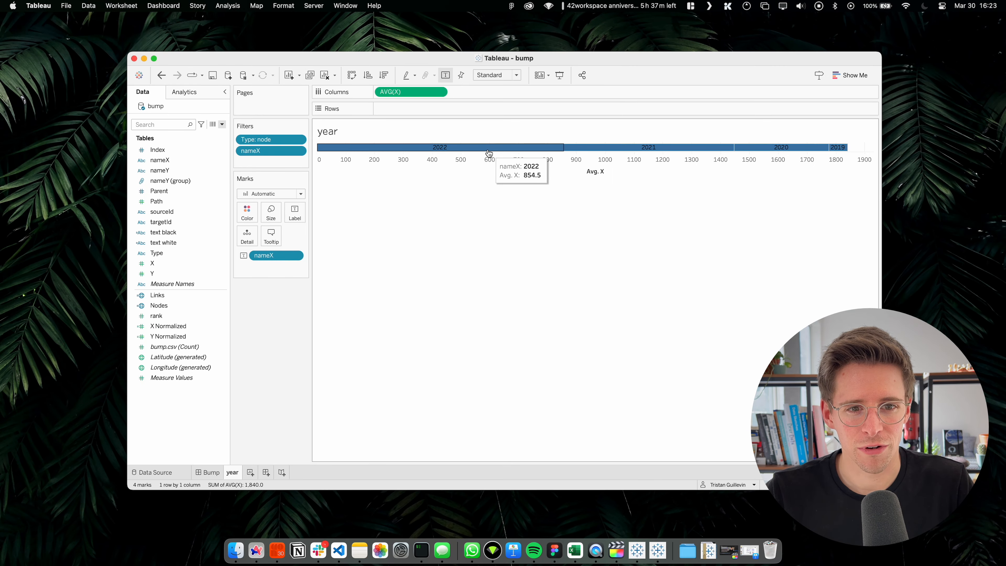
{"action": "left_click", "coordinate": [276, 193]}
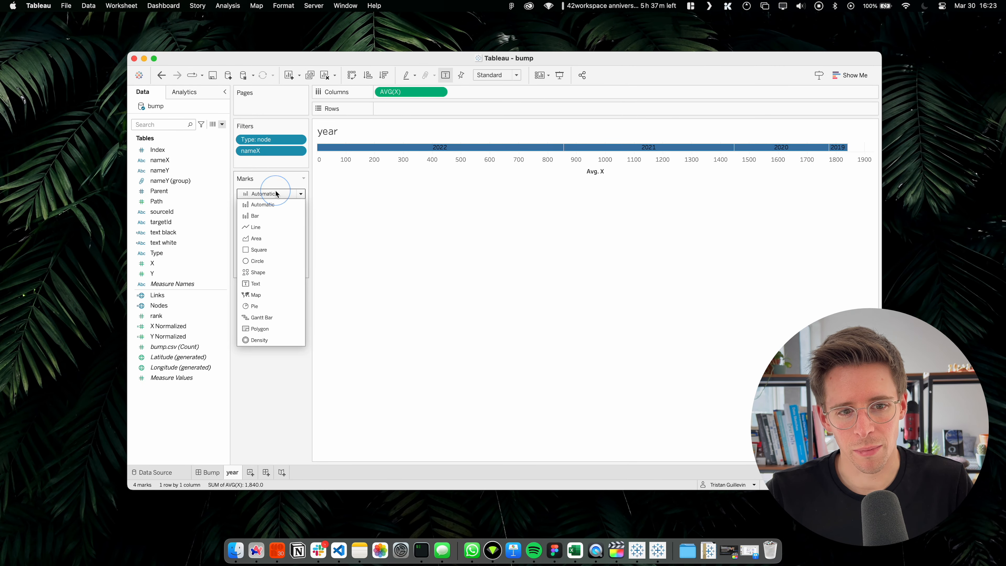
{"action": "left_click", "coordinate": [256, 284]}
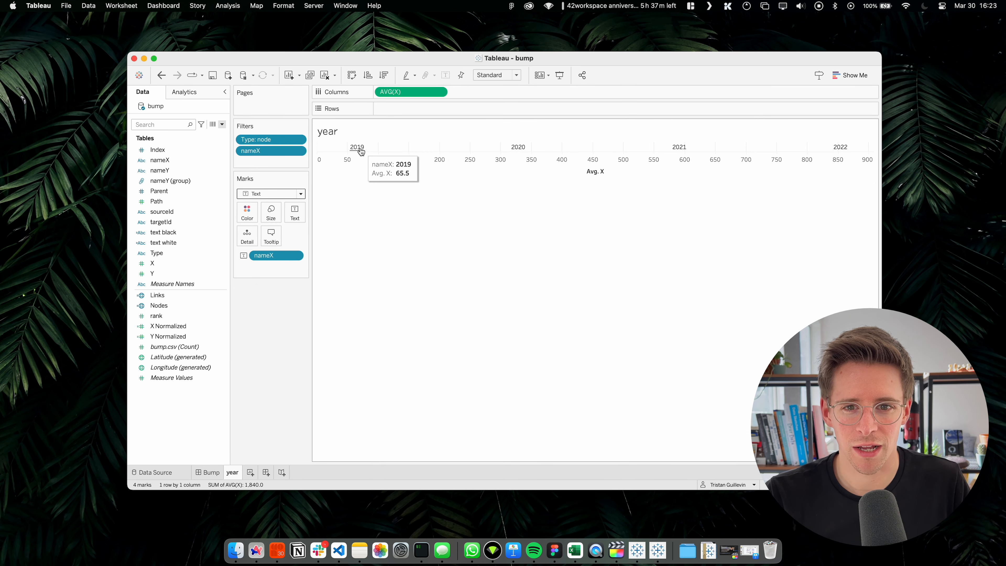
Hide the Avg. X axis header and set the column grid lines to None.
{"action": "right_click", "coordinate": [500, 170]}
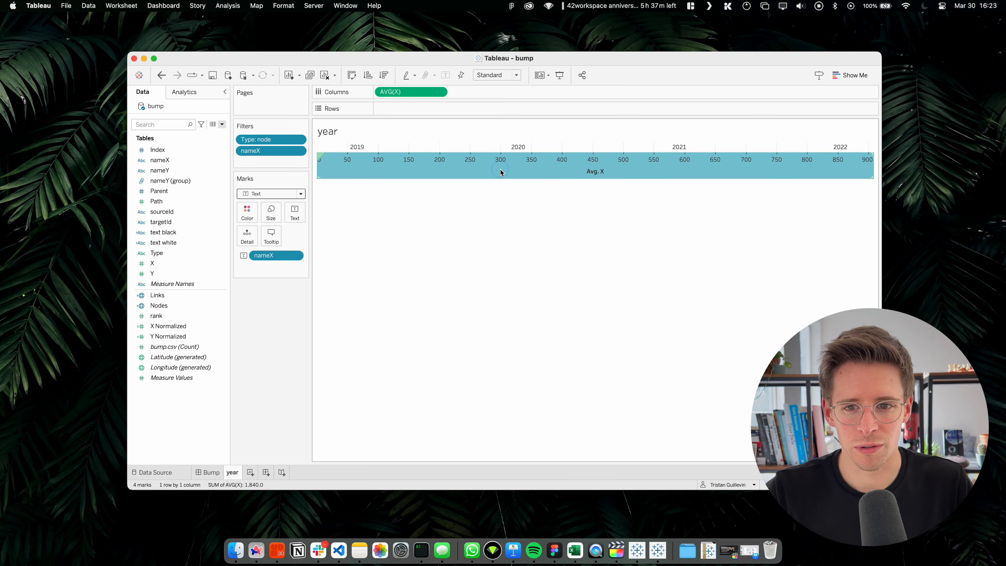
{"action": "left_click", "coordinate": [516, 223]}
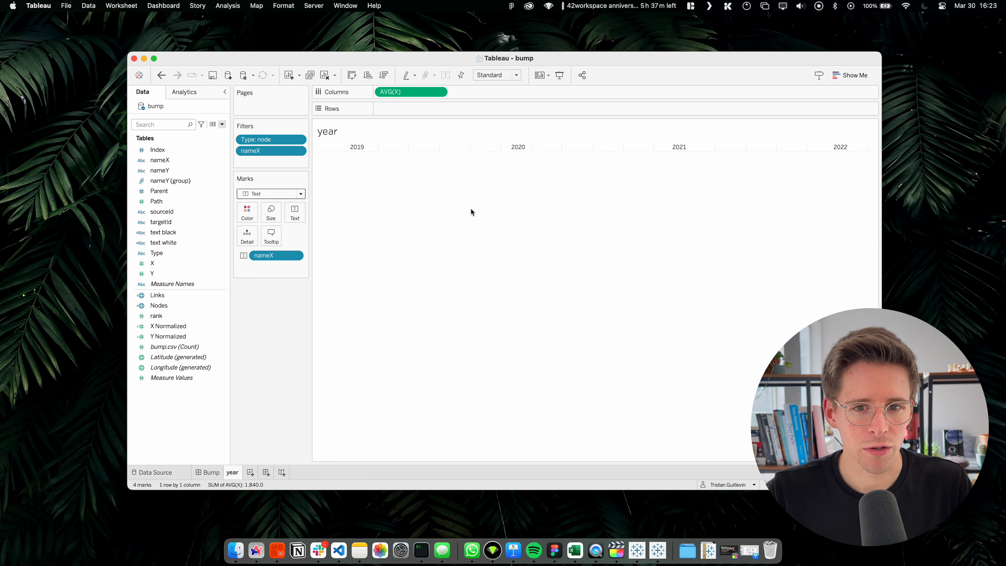
{"action": "right_click", "coordinate": [391, 148]}
{"action": "left_click", "coordinate": [414, 197]}
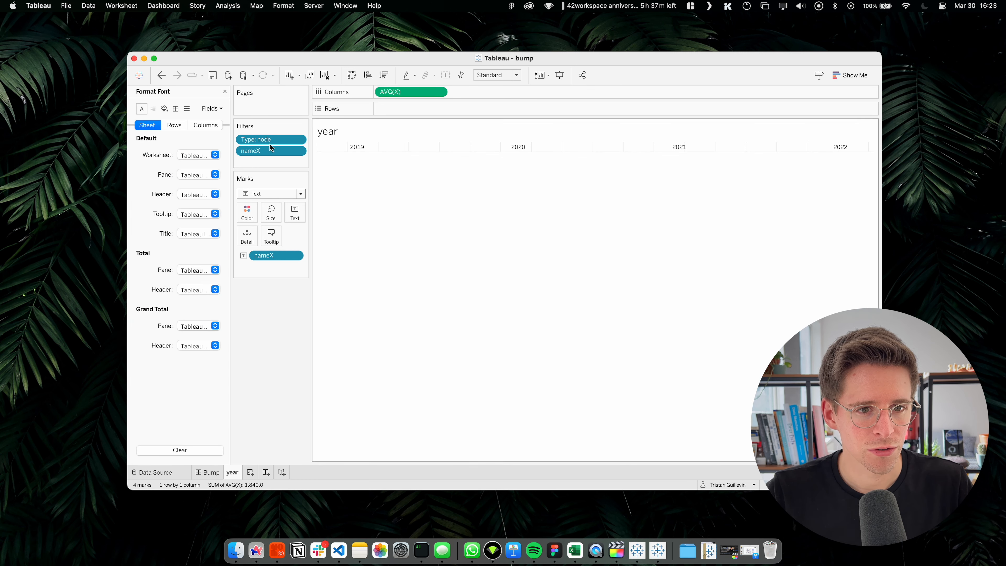
{"action": "left_click", "coordinate": [188, 109]}
{"action": "left_click", "coordinate": [178, 126]}
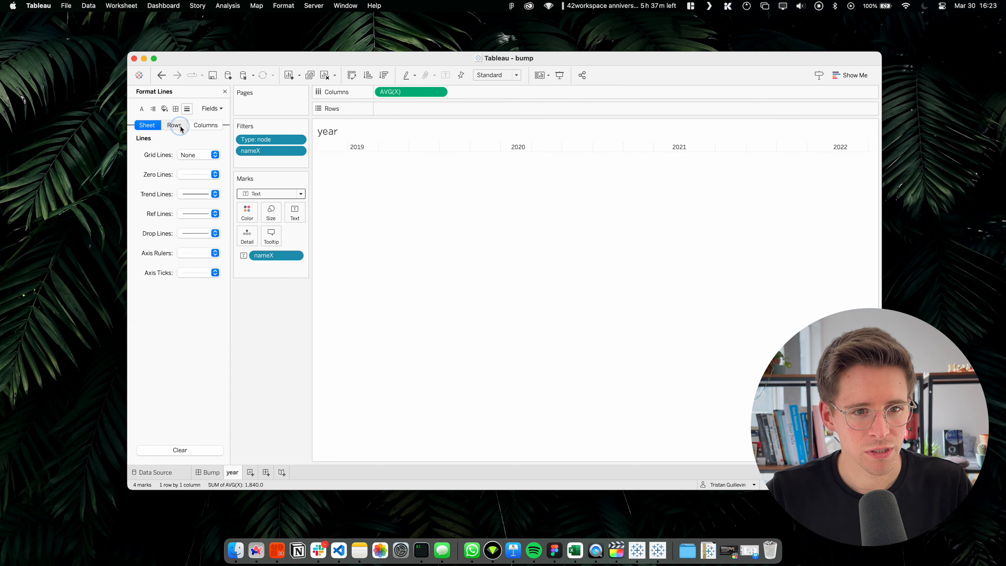
{"action": "left_click", "coordinate": [205, 126]}
{"action": "left_click", "coordinate": [201, 155]}
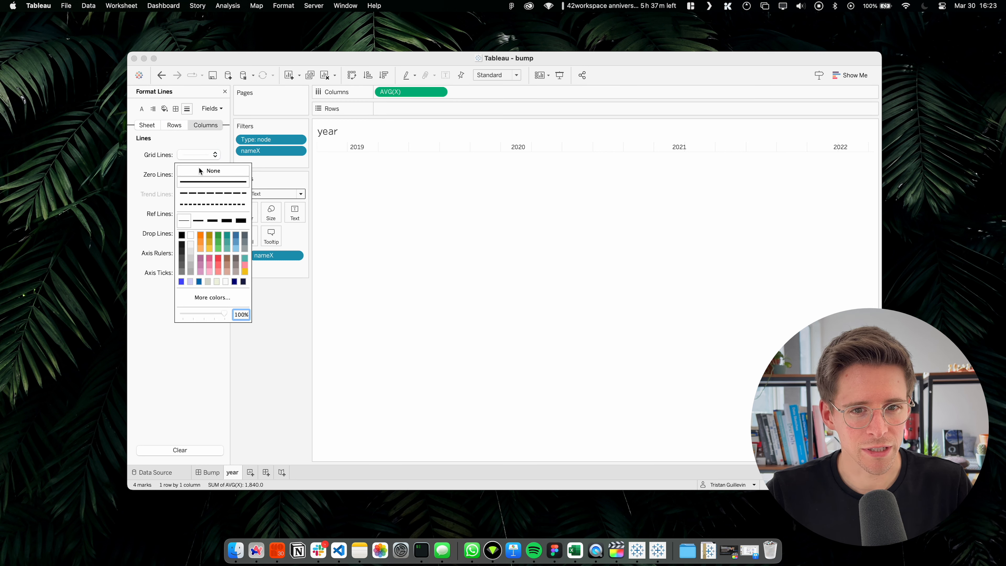
{"action": "left_click", "coordinate": [199, 171]}
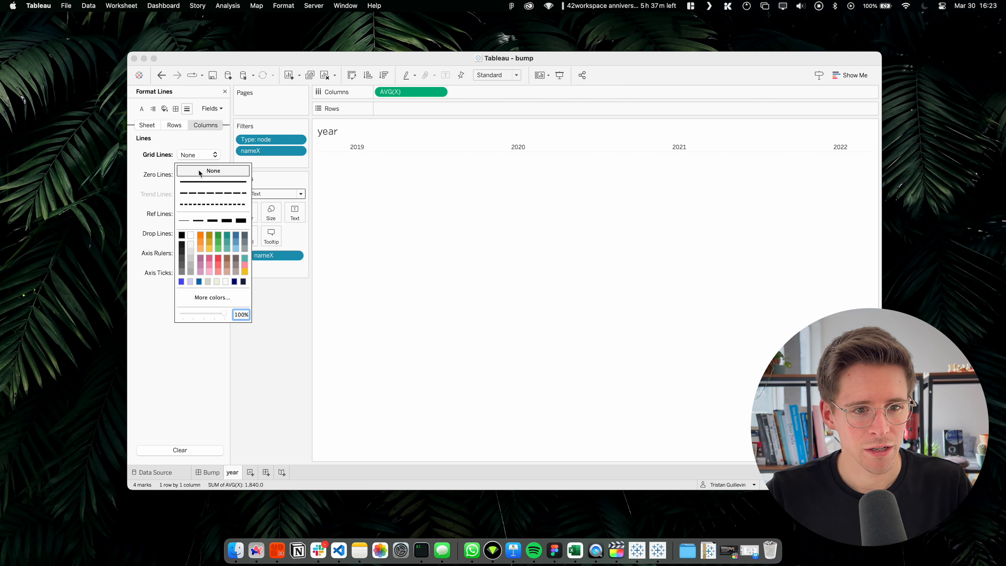
{"action": "left_click", "coordinate": [354, 197]}
Set the column axis rulers of the year worksheet to None.
{"action": "left_click", "coordinate": [195, 254]}
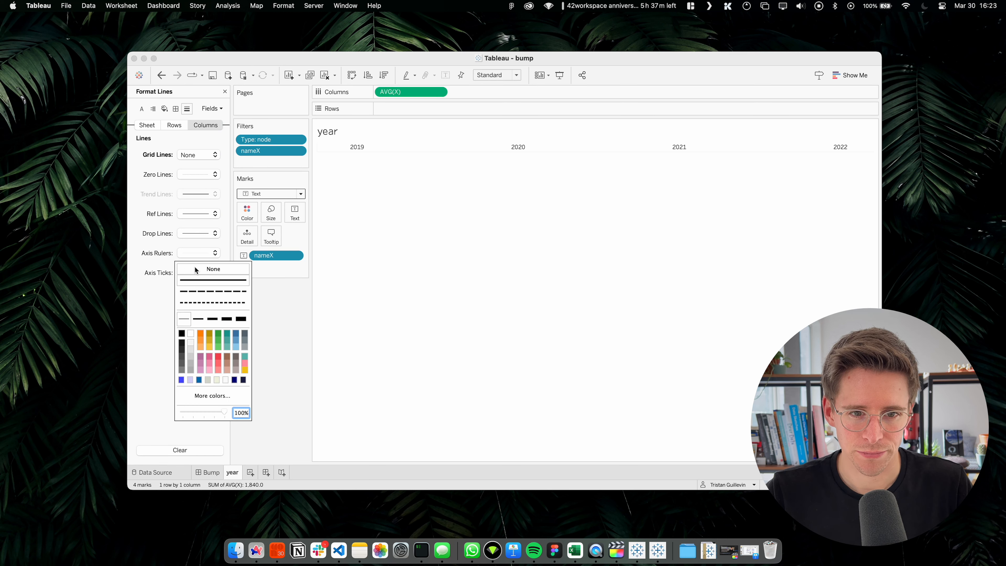
{"action": "left_click", "coordinate": [198, 269]}
{"action": "left_click", "coordinate": [418, 244]}
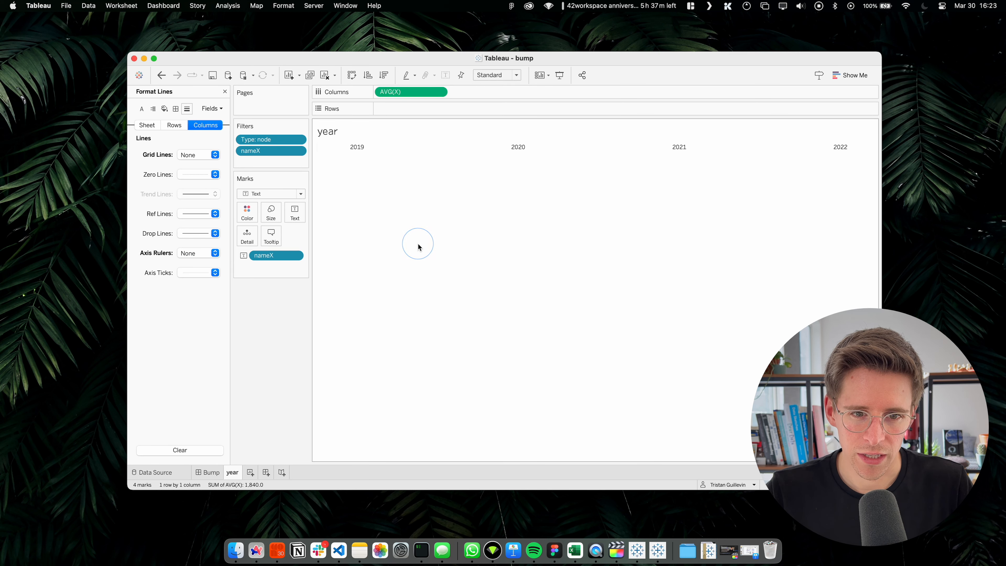
Format the <nameX> label of the year marks as size 15 bold and apply it.
{"action": "left_click", "coordinate": [293, 211]}
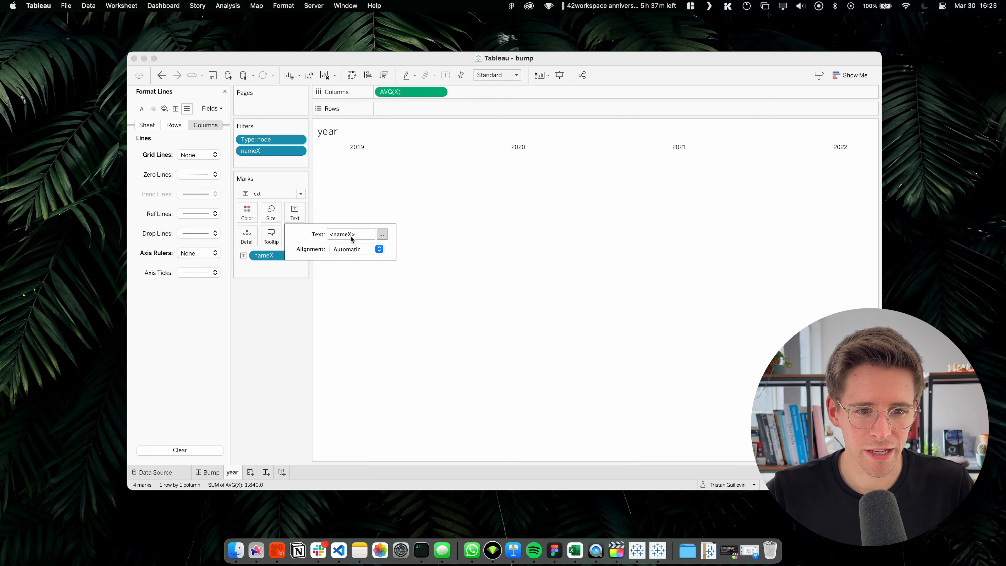
{"action": "left_click", "coordinate": [382, 234]}
{"action": "key", "text": "super+a"}
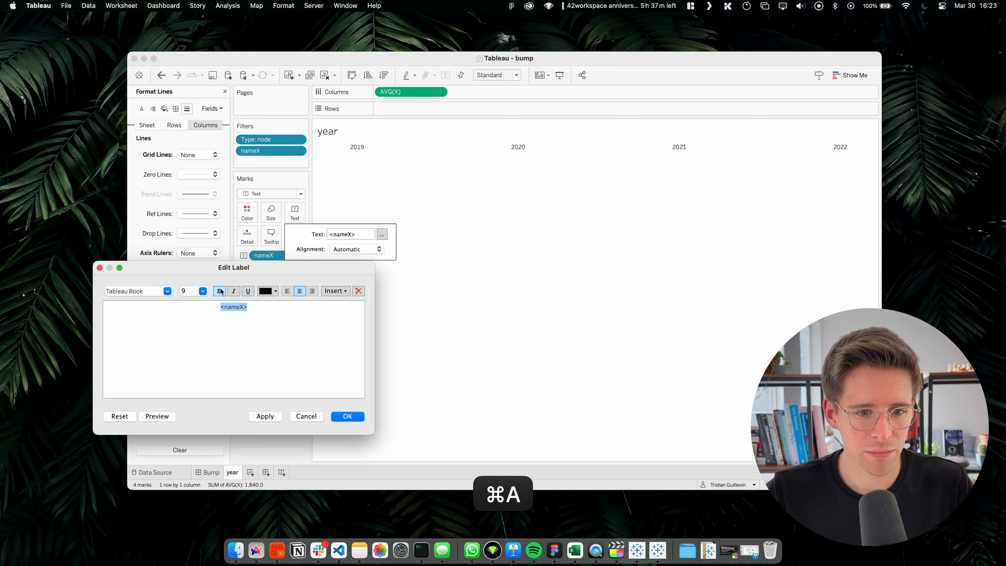
{"action": "left_click", "coordinate": [203, 291]}
{"action": "left_click", "coordinate": [198, 341]}
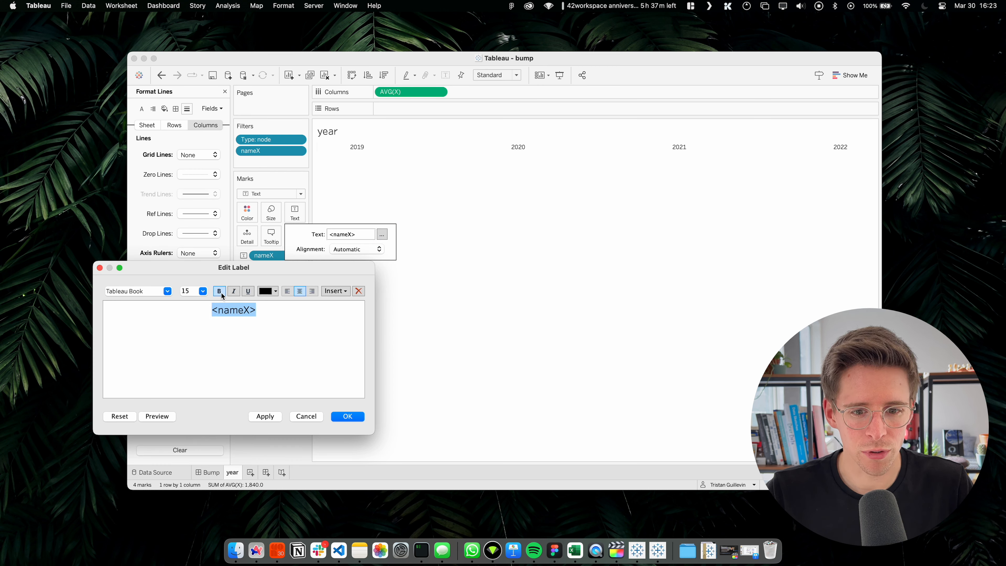
{"action": "left_click", "coordinate": [219, 291]}
{"action": "left_click", "coordinate": [347, 416]}
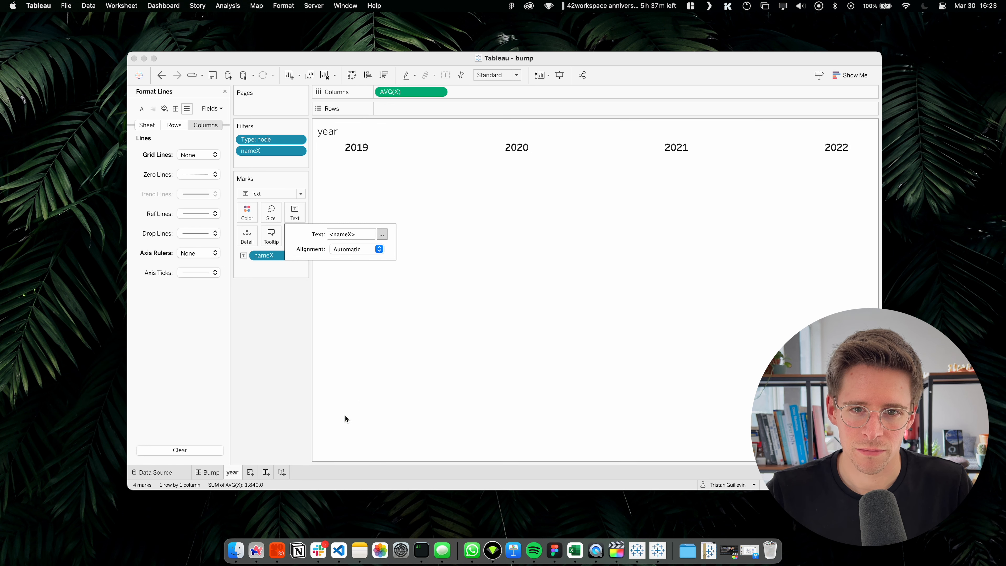
{"action": "left_click", "coordinate": [401, 365]}
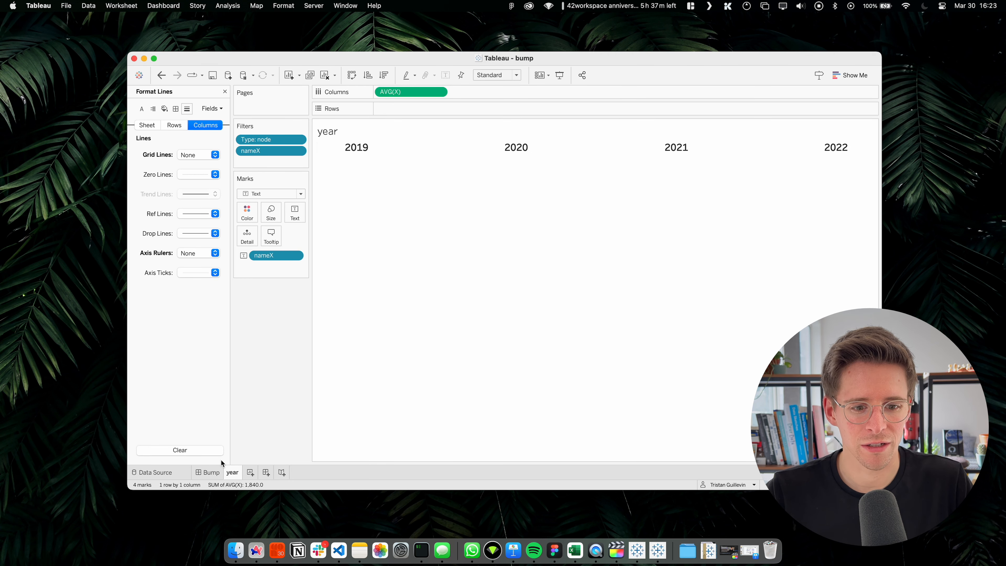
Add the year sheet as a narrow row above the bump chart on the Bump dashboard and hide its title.
{"action": "left_click", "coordinate": [210, 472]}
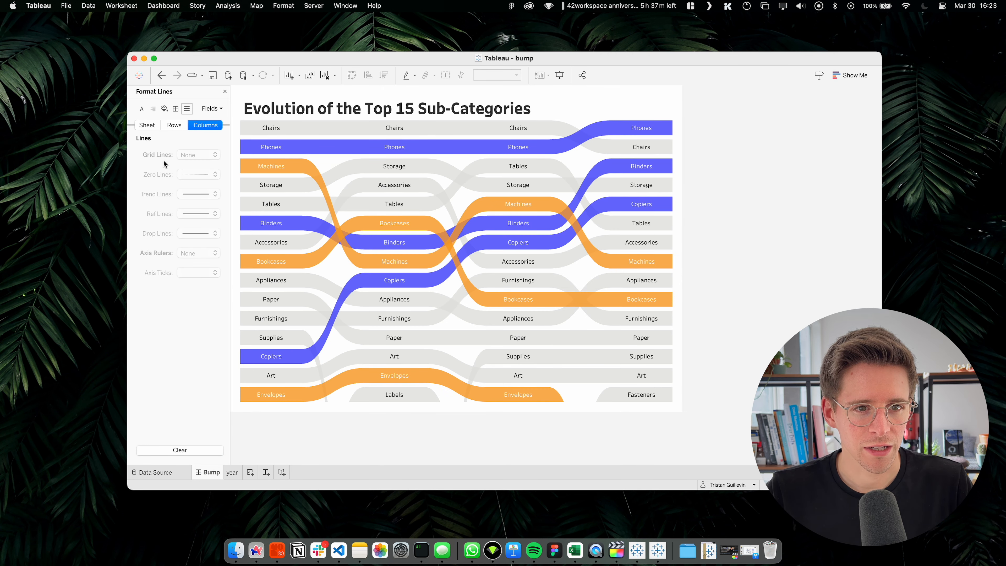
{"action": "left_click", "coordinate": [224, 91]}
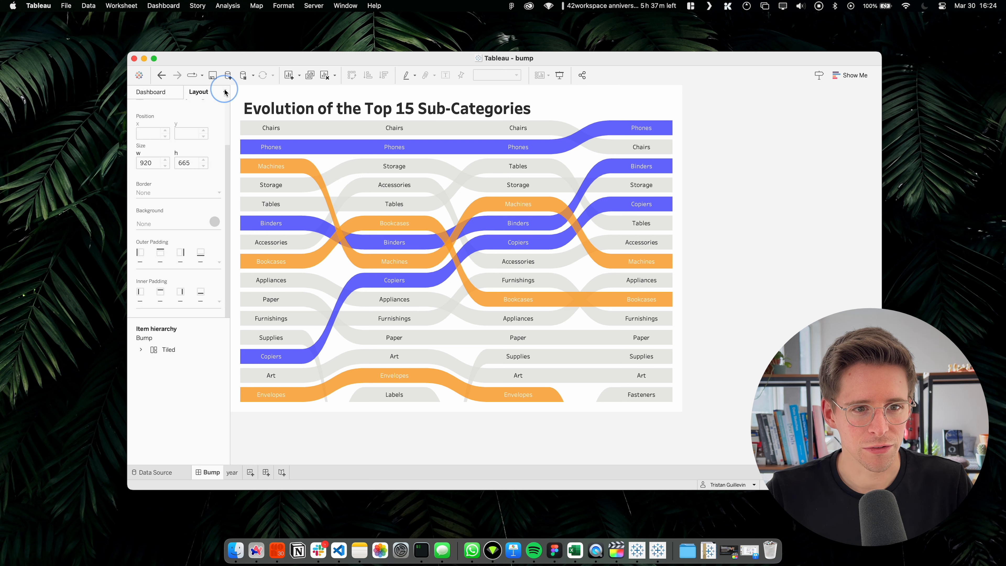
{"action": "left_click", "coordinate": [166, 94]}
{"action": "left_click_drag", "start_coordinate": [158, 202], "coordinate": [335, 131]}
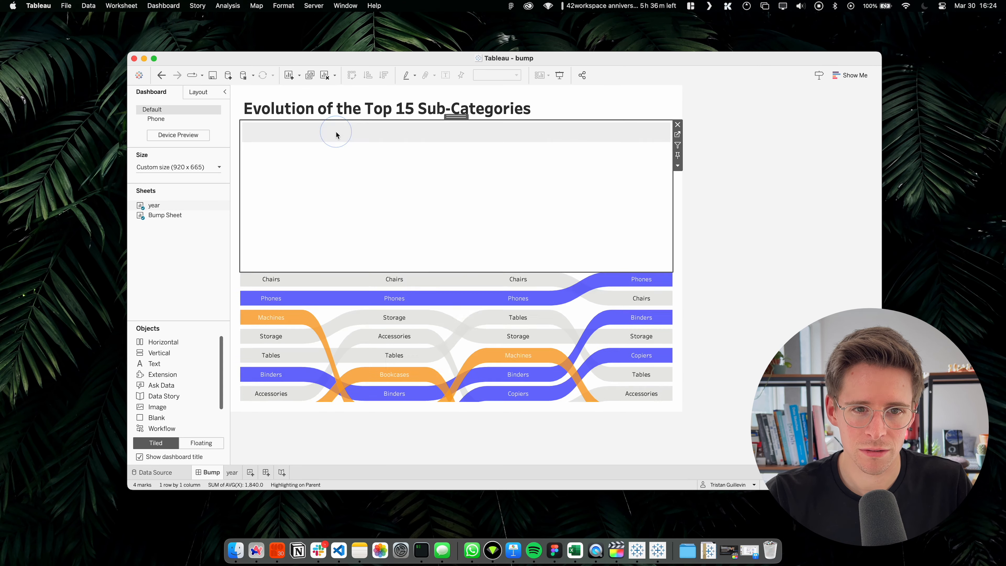
{"action": "right_click", "coordinate": [255, 134]}
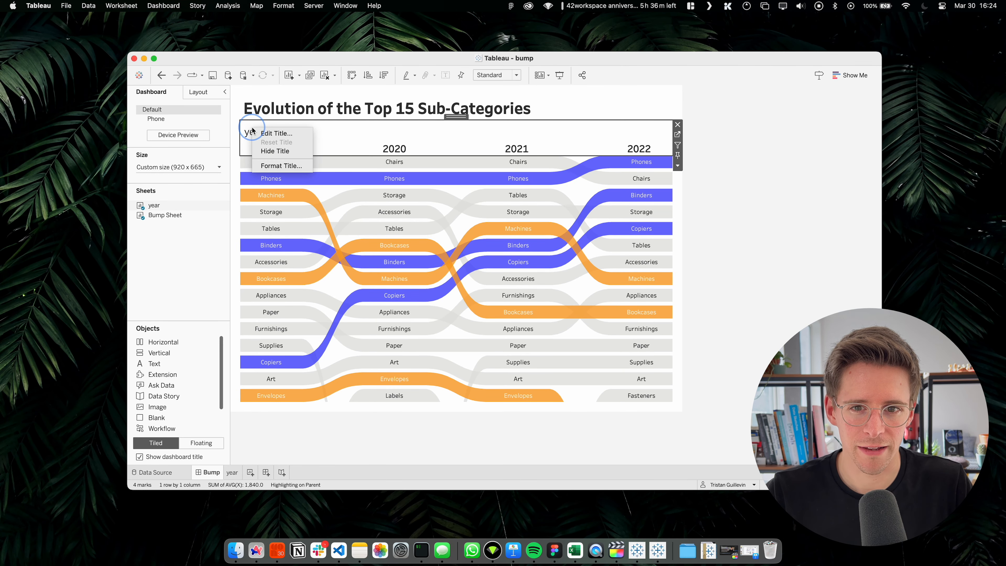
{"action": "left_click", "coordinate": [280, 153]}
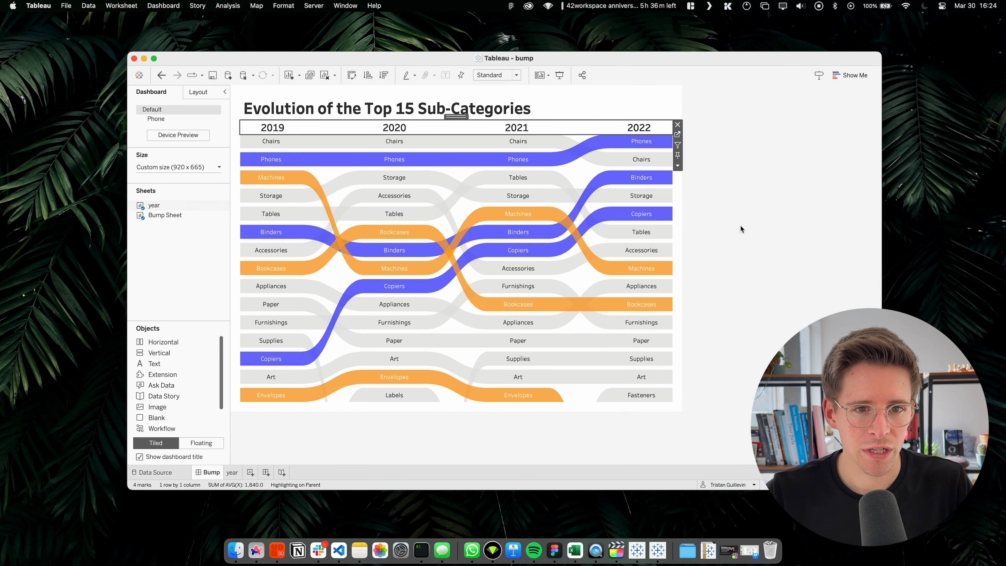
Set the inner padding of the container holding the year row and bump chart to 10 on all sides.
{"action": "double_click", "coordinate": [454, 116]}
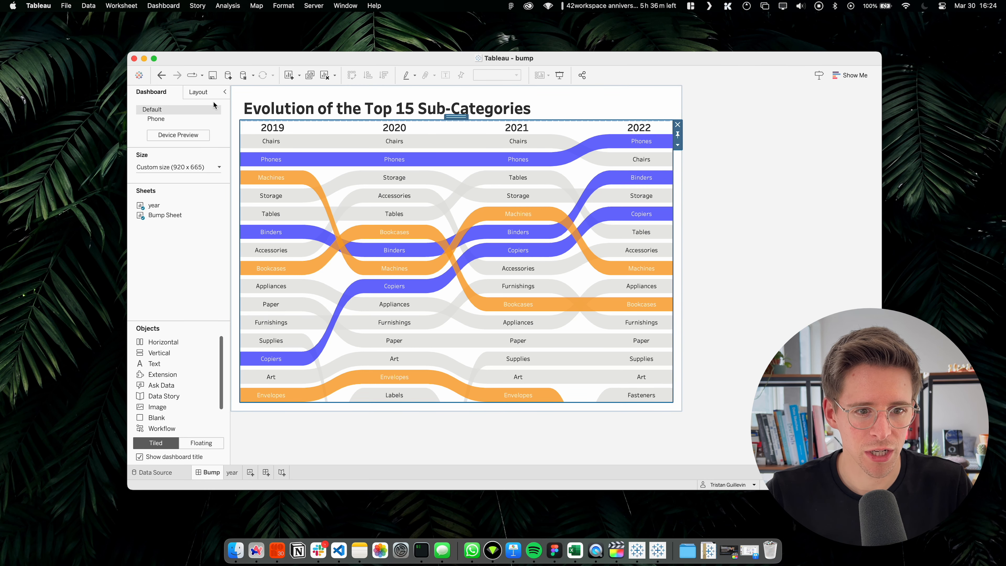
{"action": "left_click", "coordinate": [212, 93]}
{"action": "left_click", "coordinate": [167, 299]}
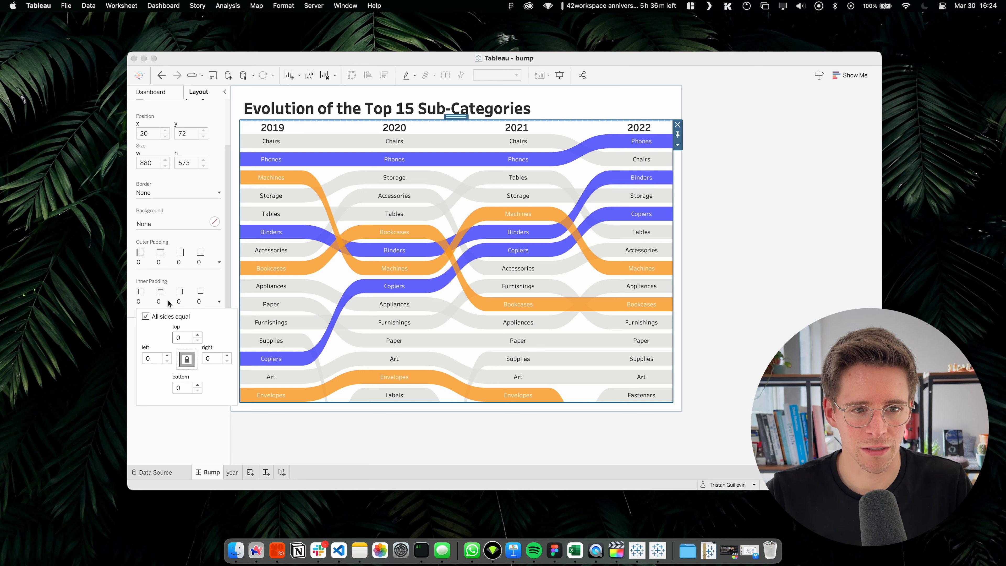
{"action": "key", "text": "Left"}
{"action": "type", "text": "1"}
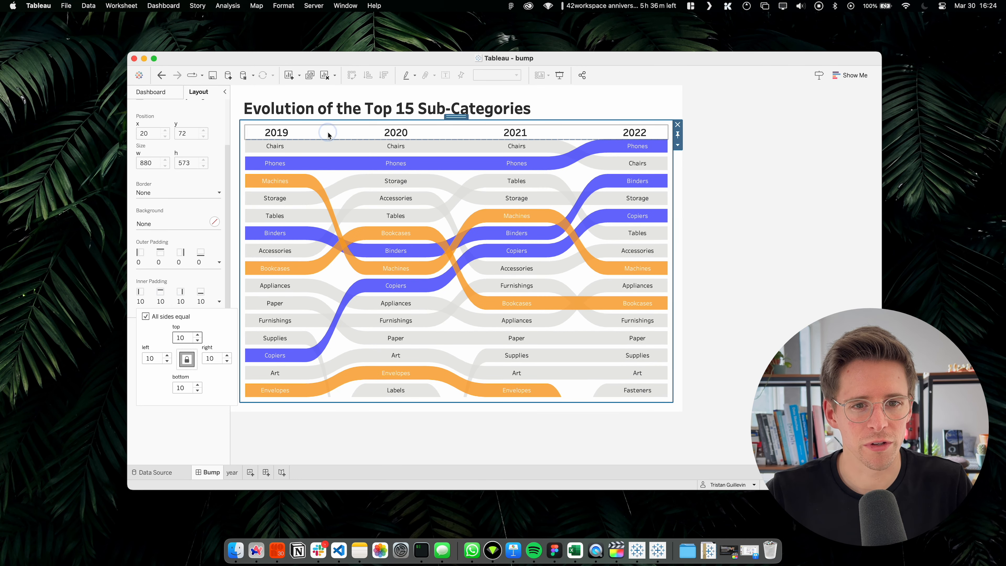
Set the year sheet's outer padding to 0 on all sides and make its row slightly taller.
{"action": "left_click", "coordinate": [329, 134]}
{"action": "left_click", "coordinate": [172, 260]}
{"action": "key", "text": "BackSpace"}
{"action": "type", "text": "0"}
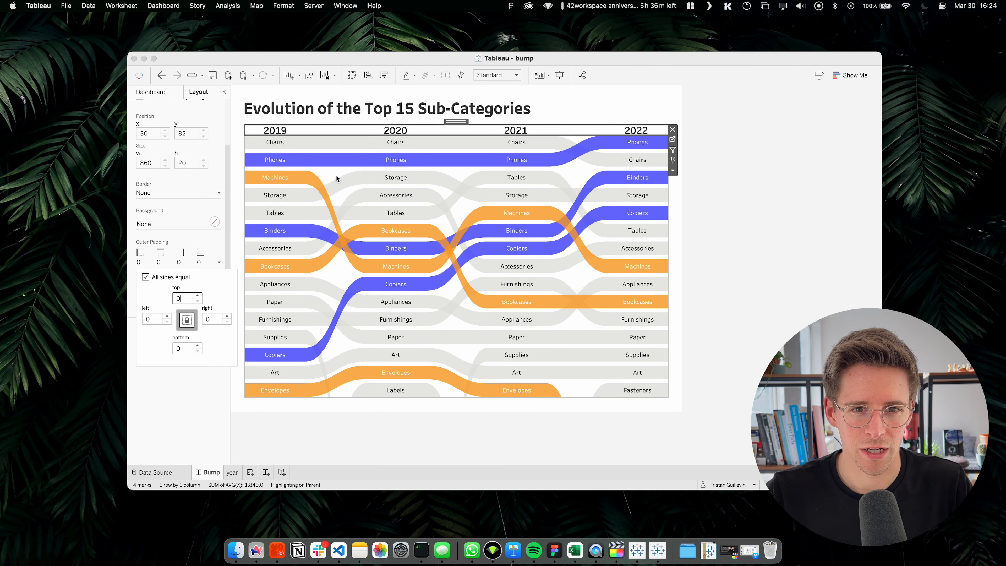
{"action": "left_click_drag", "start_coordinate": [334, 137], "coordinate": [333, 142]}
{"action": "left_click", "coordinate": [724, 252]}
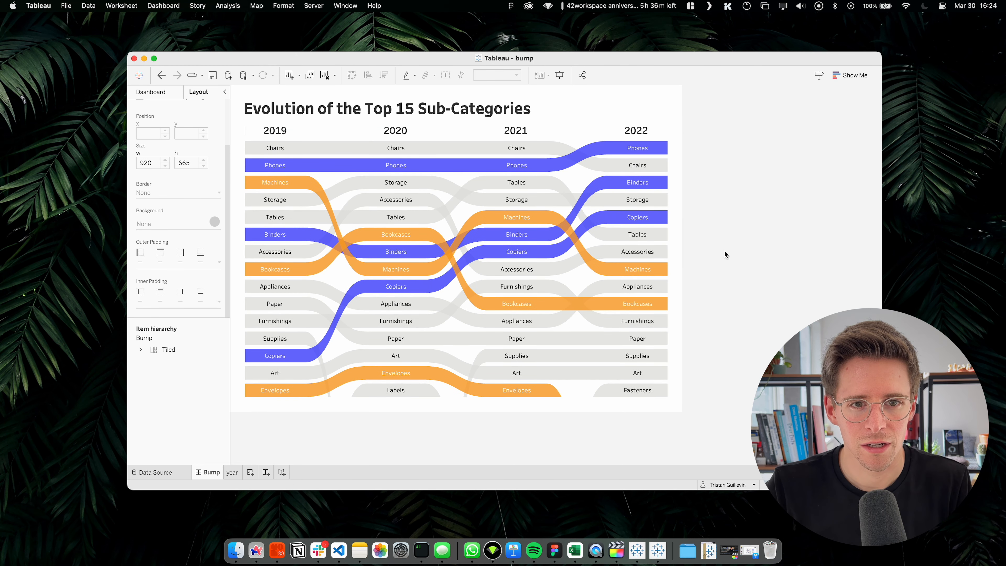